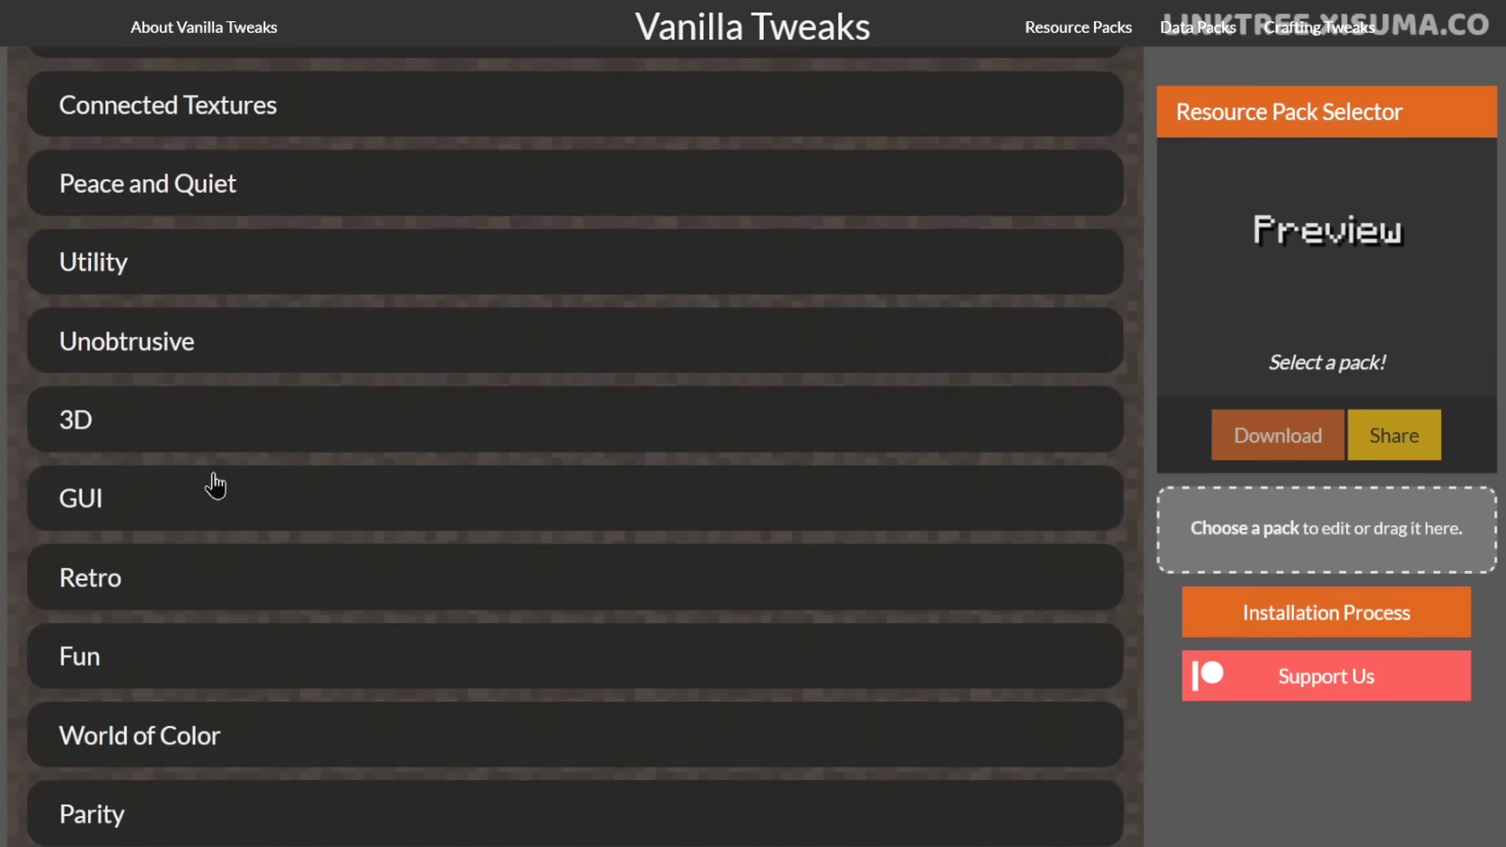
# Add the Season 10 tile from GUI > Menu Panoramas > Xisuma's Hermitcraft Bases to the selection.
pyautogui.click(175, 510)
pyautogui.scroll(-7, 175, 511)
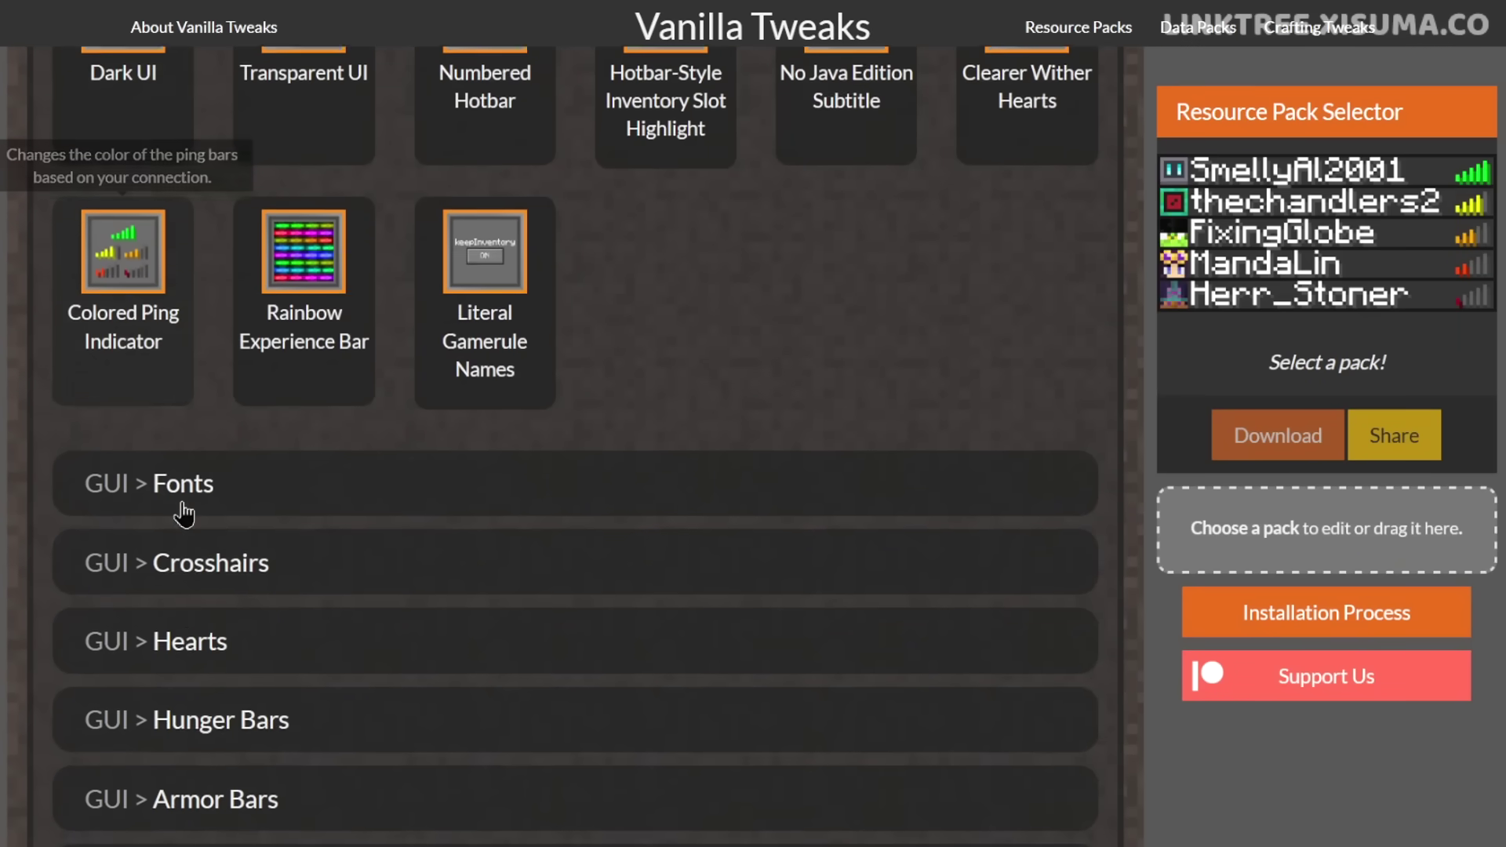
pyautogui.scroll(-6, 183, 515)
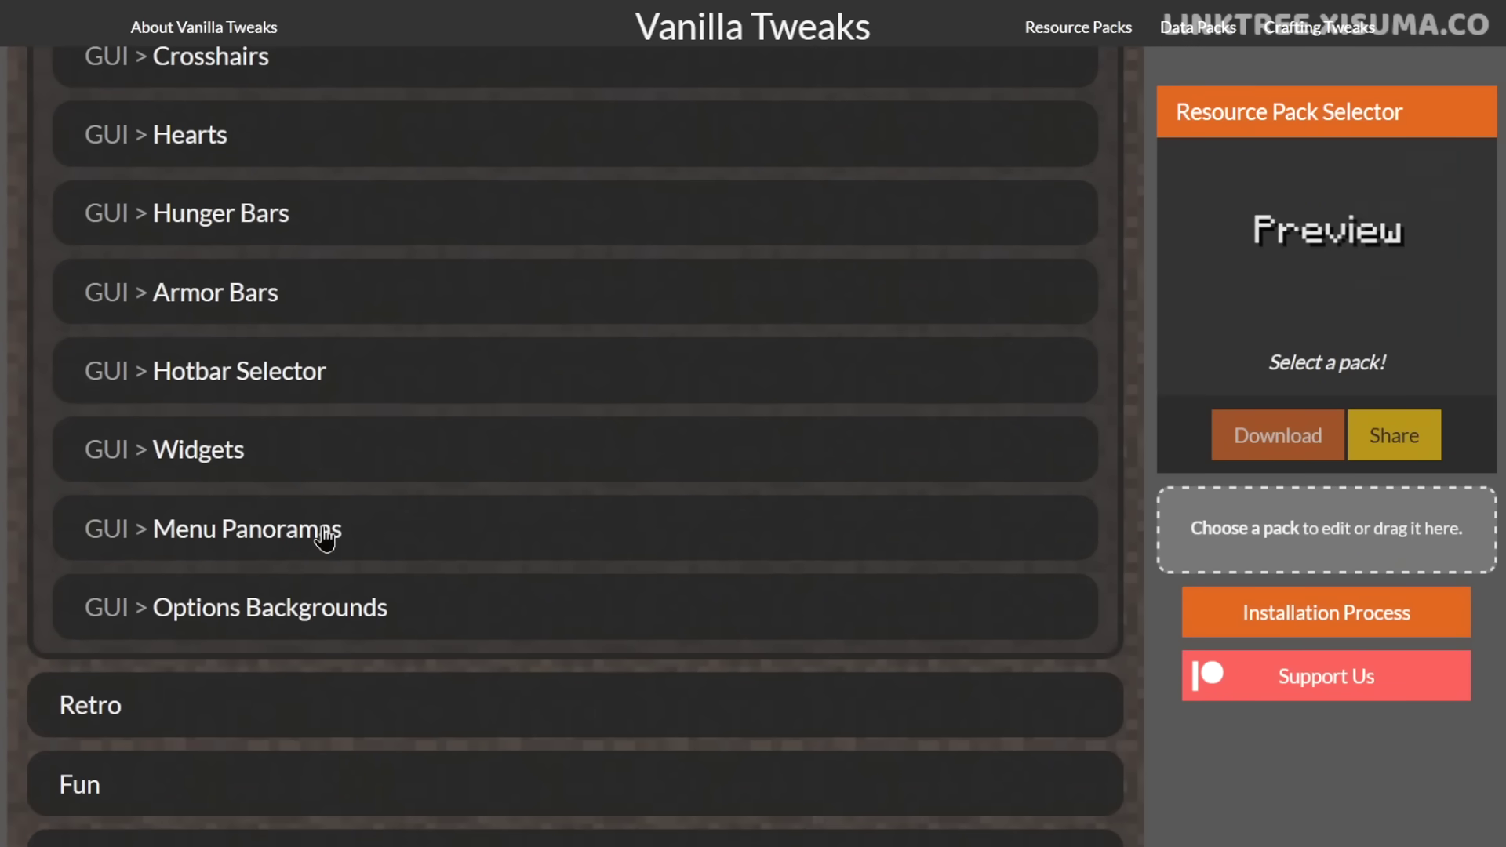
pyautogui.click(369, 514)
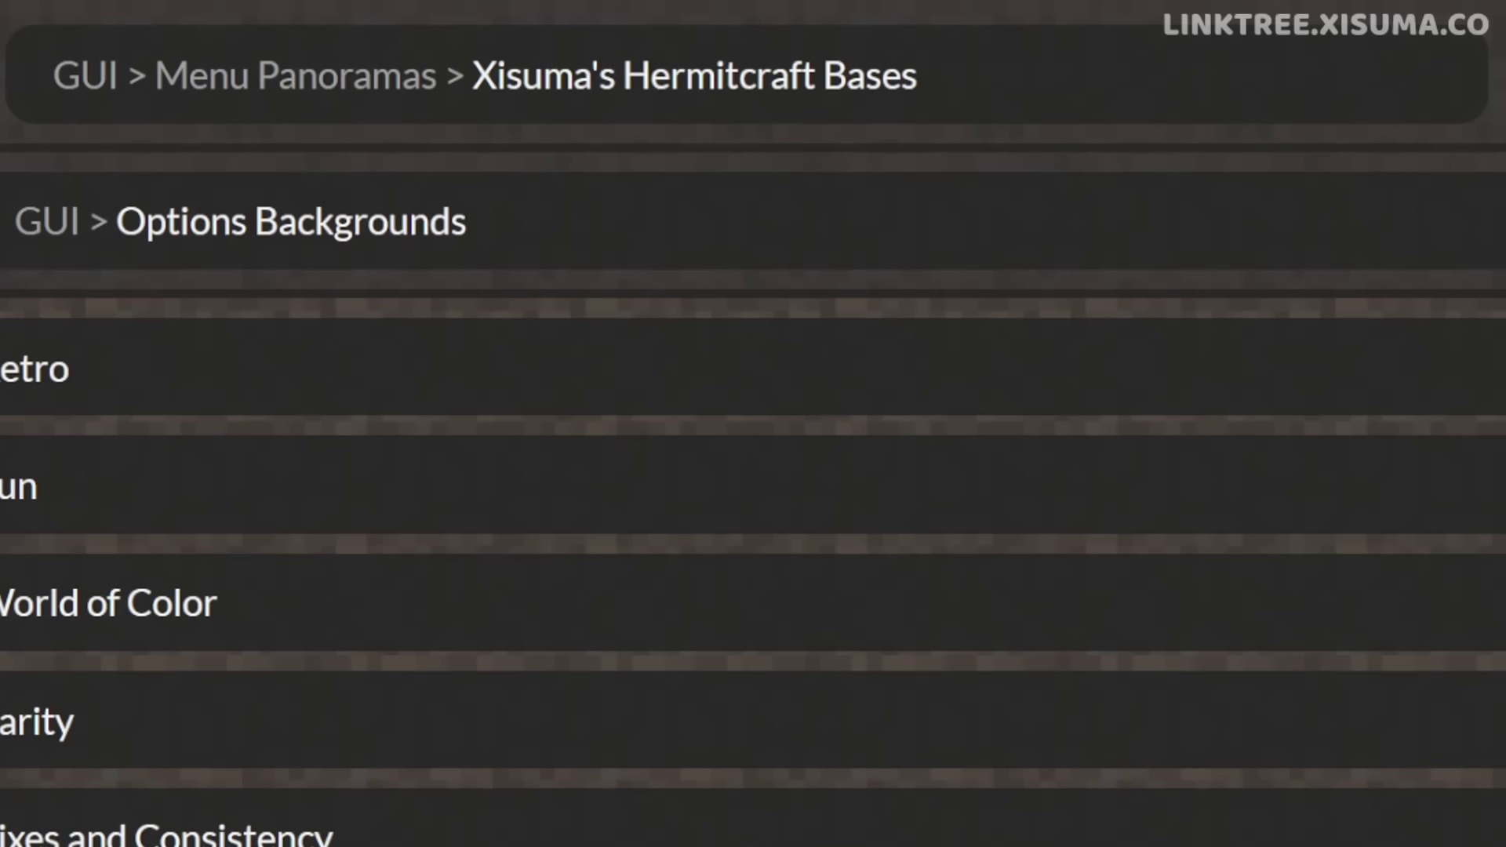
pyautogui.click(1442, 80)
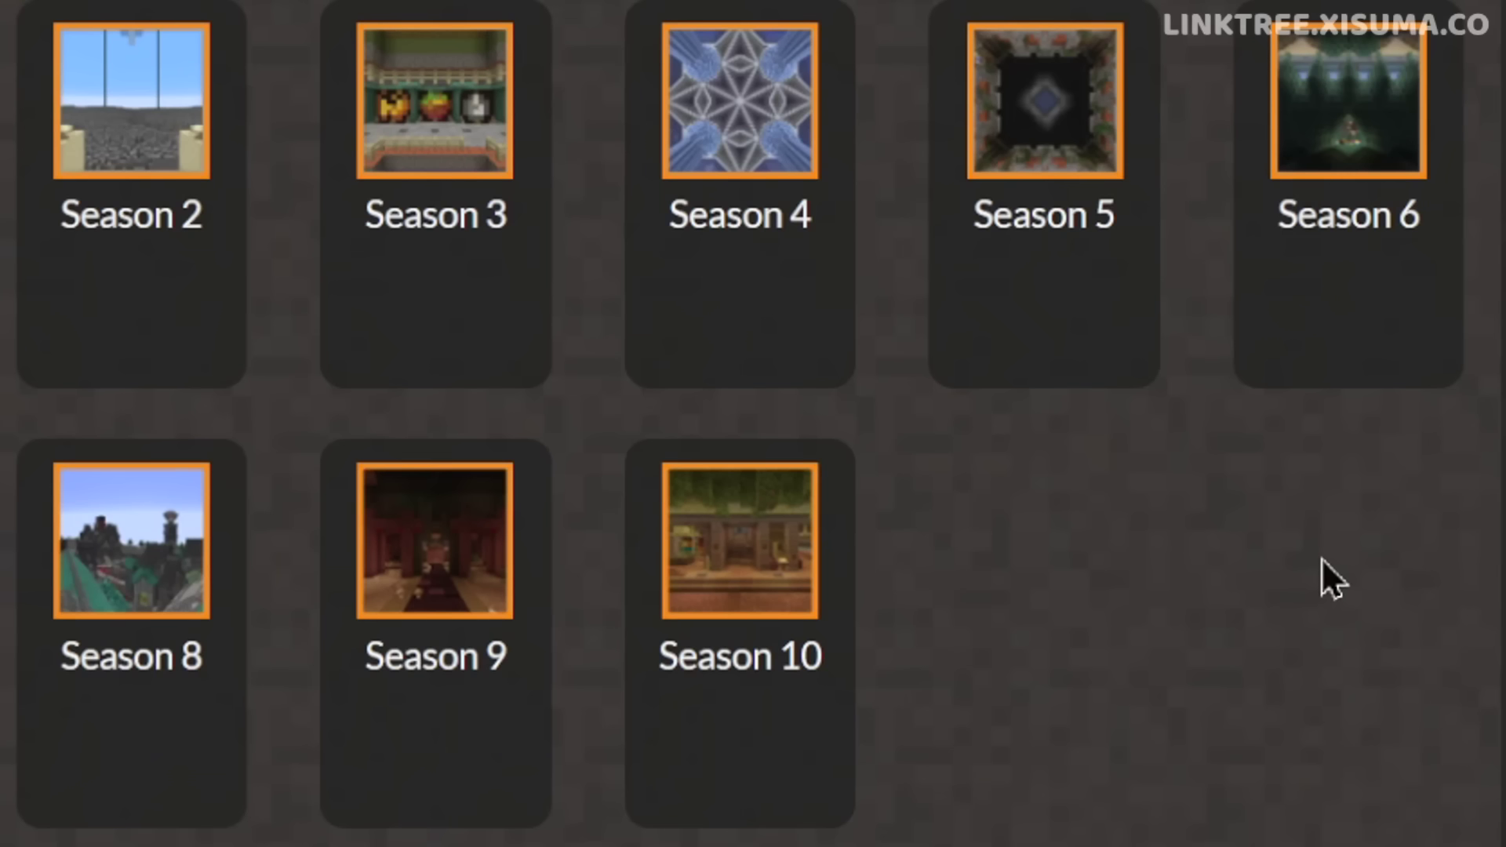
pyautogui.moveTo(746, 637)
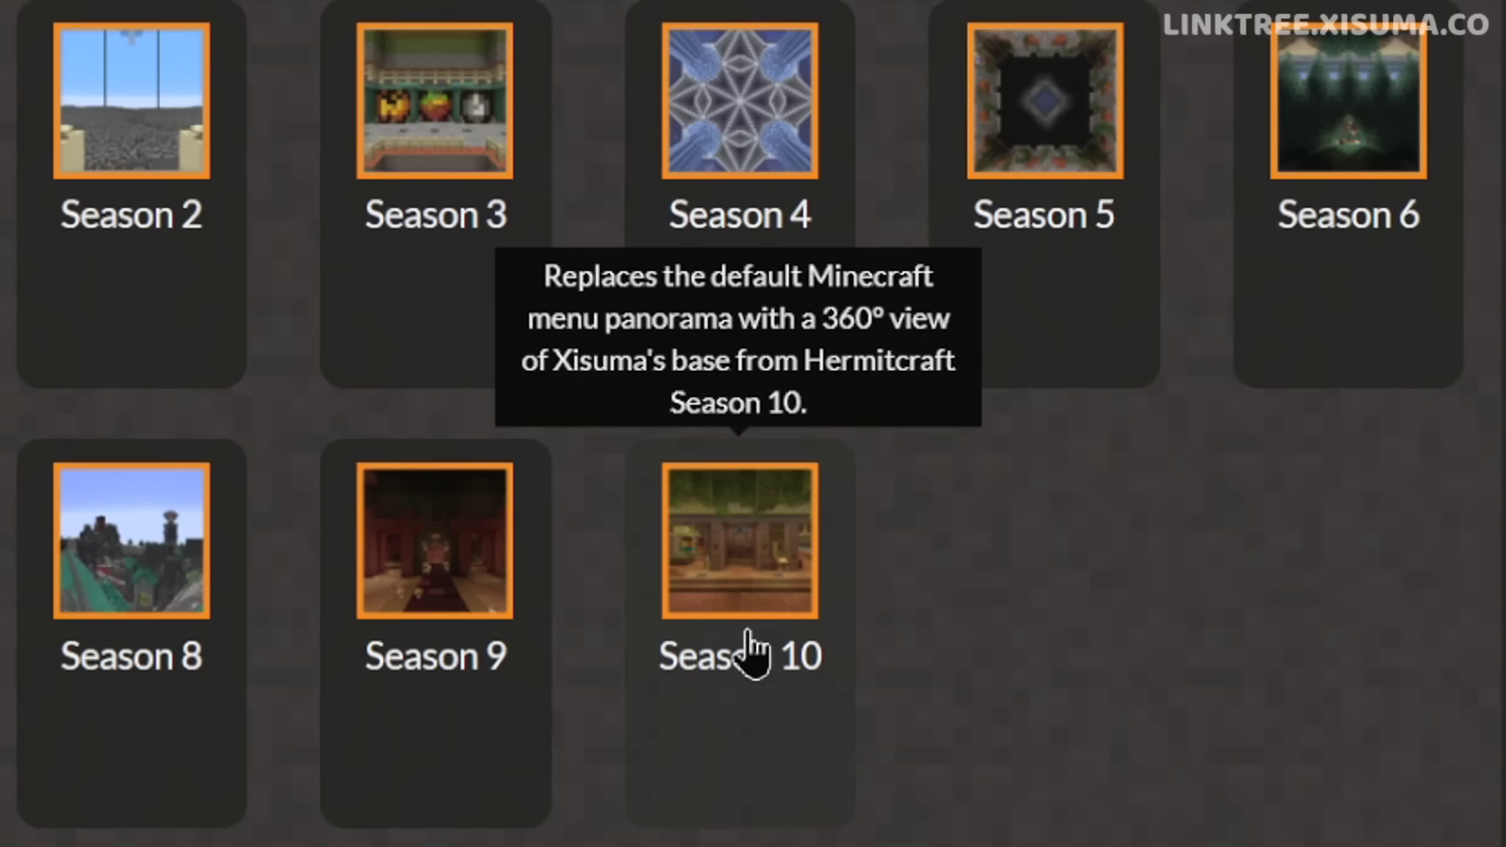
pyautogui.click(749, 638)
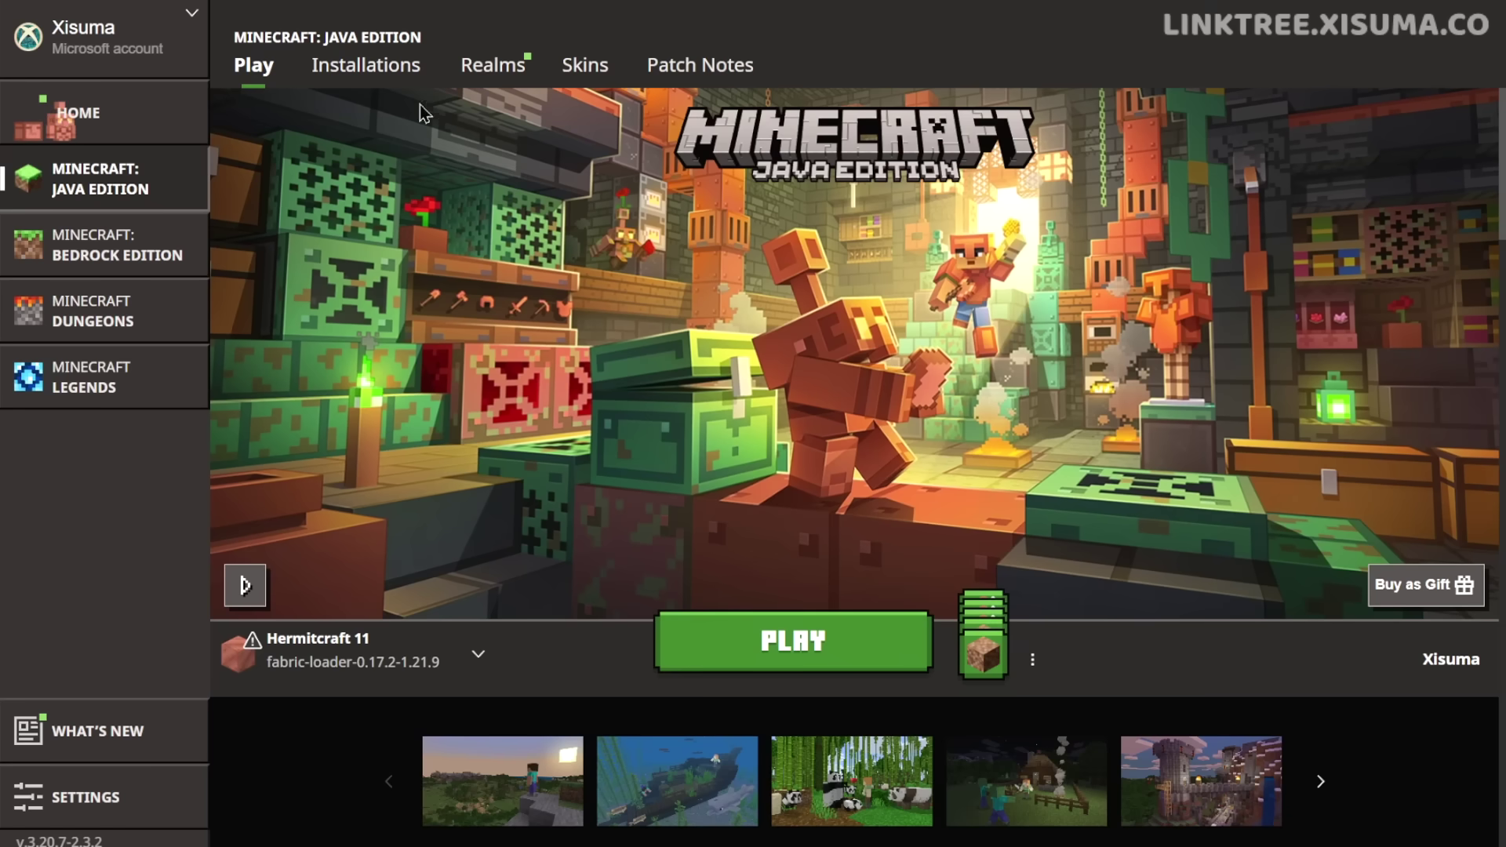
# Paste MC_DEBUG_ENABLED and MC_DEBUG_PANORAMA_SCREENSHOT into the installation's JVM arguments under More Options.
pyautogui.click(388, 80)
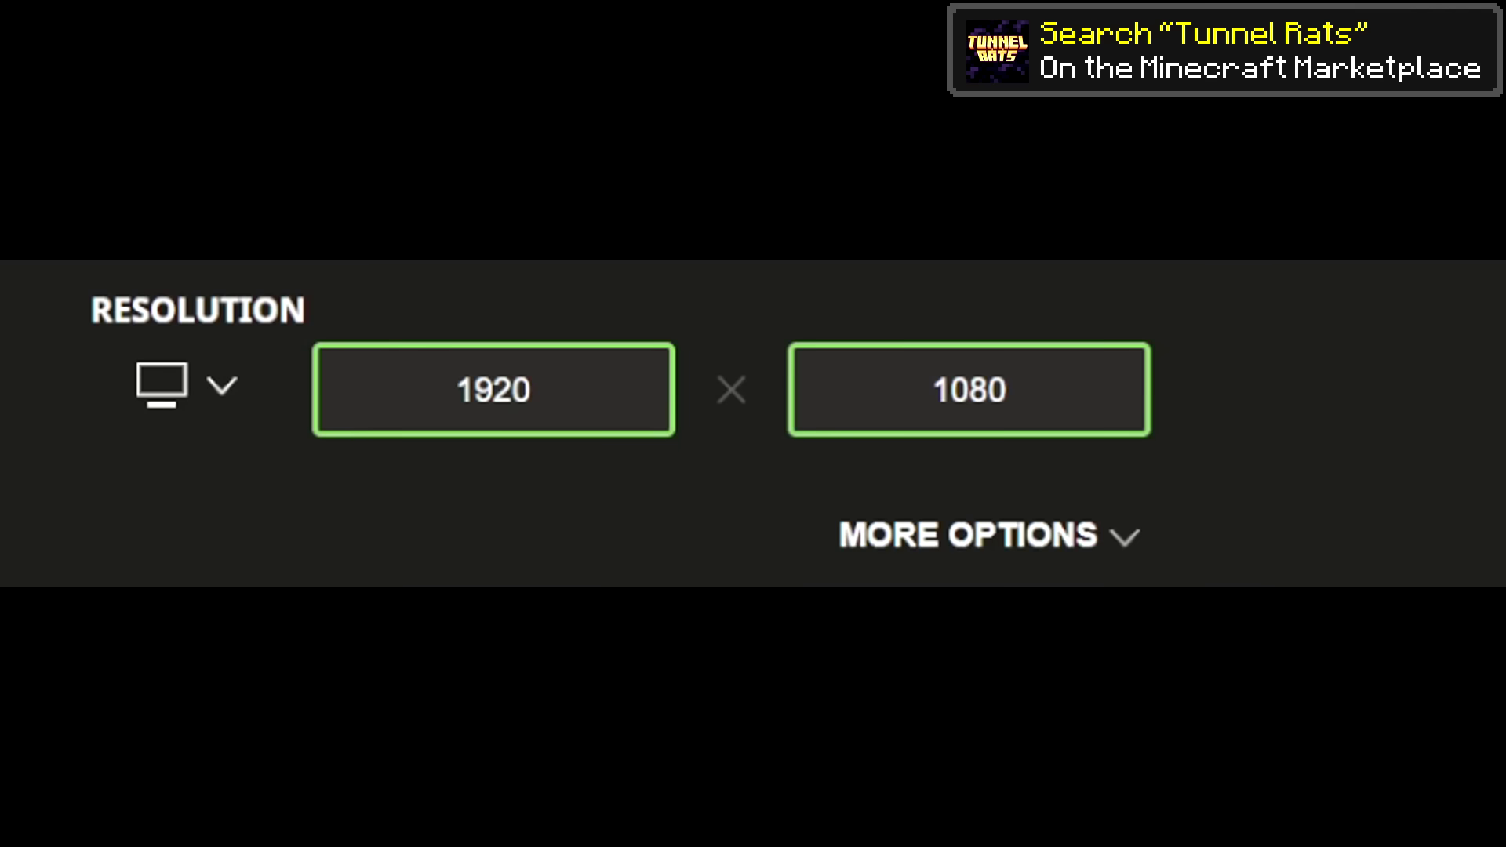
pyautogui.moveTo(1069, 534)
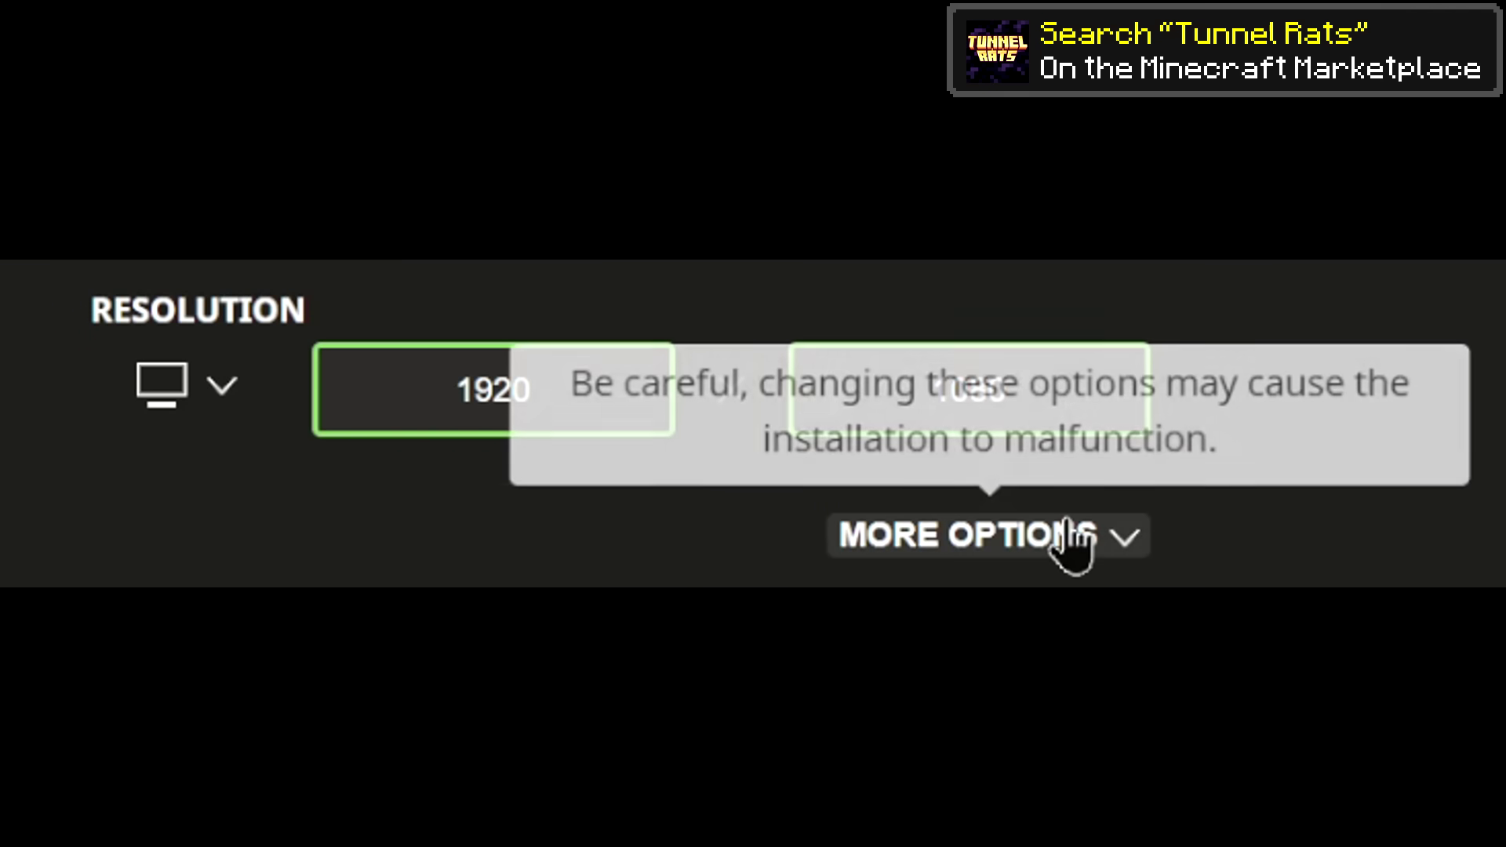
pyautogui.click(1072, 533)
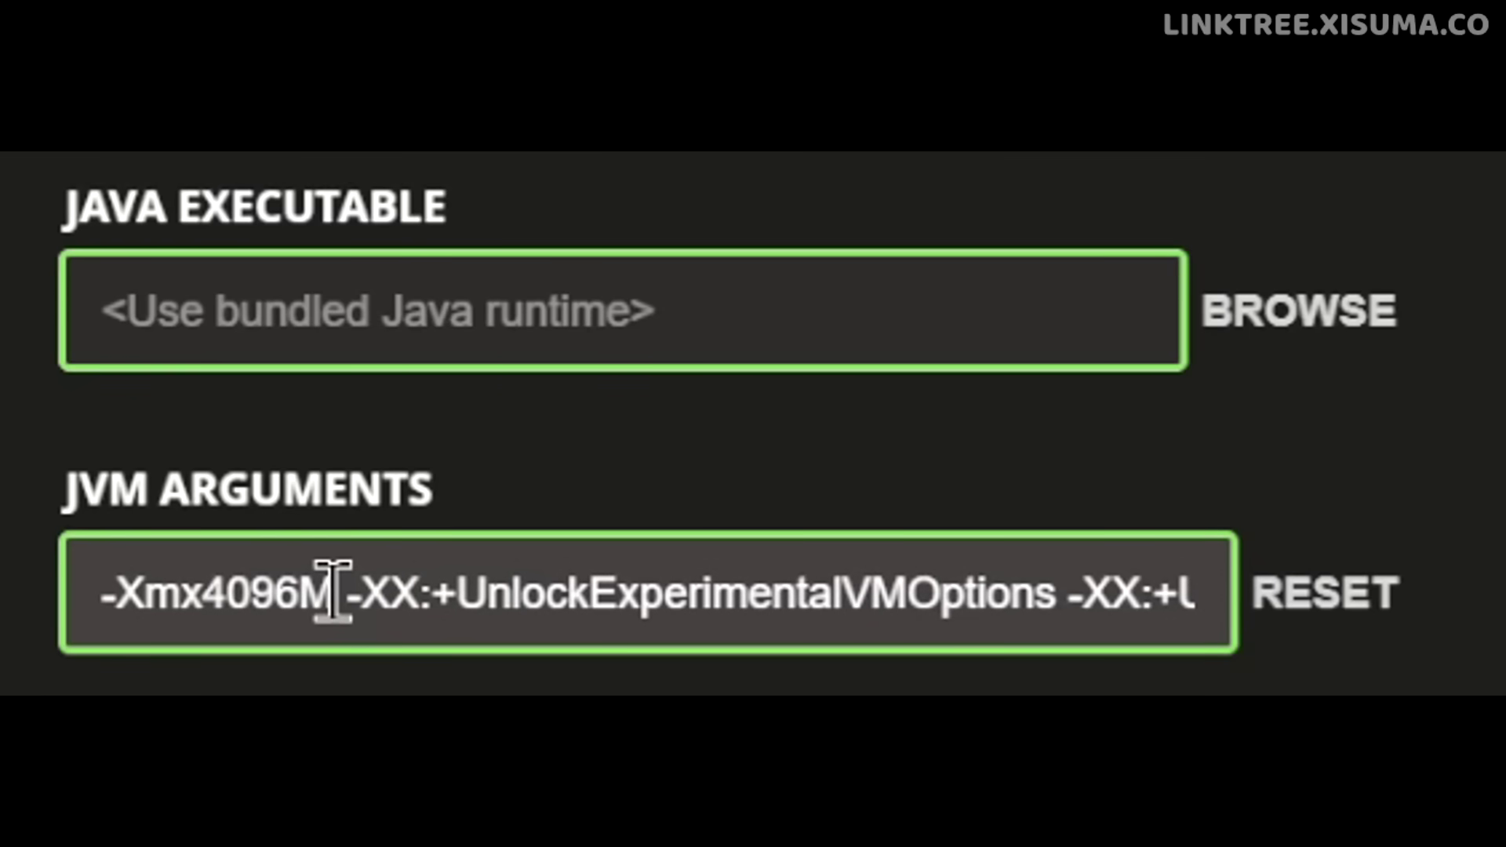
pyautogui.click(995, 609)
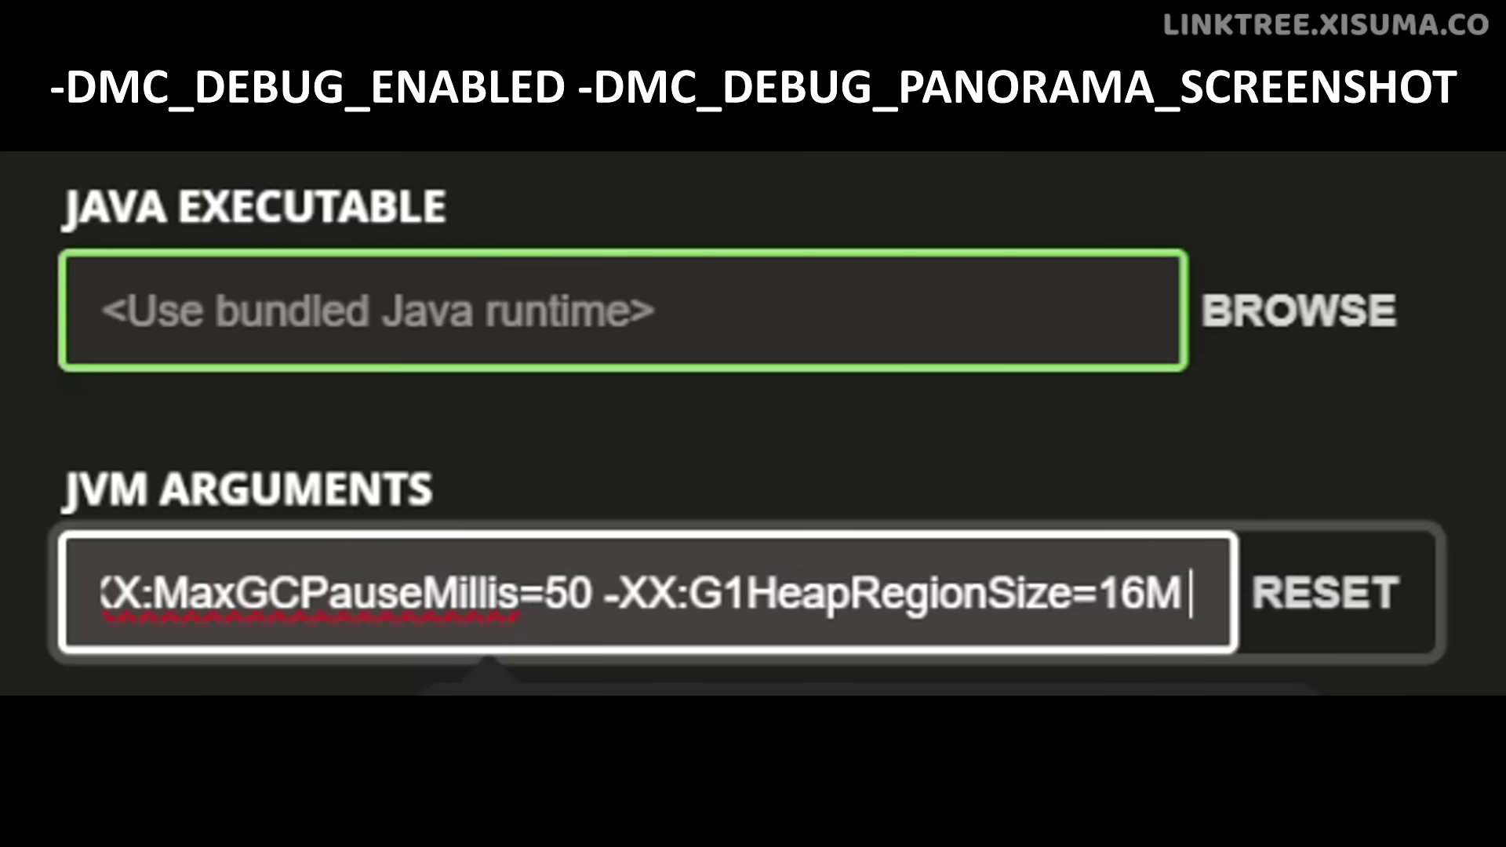
pyautogui.write('-DMC_DEBUG_ENABLED -DMC_DEBUG_PANORAMA_SCREENSHOT')
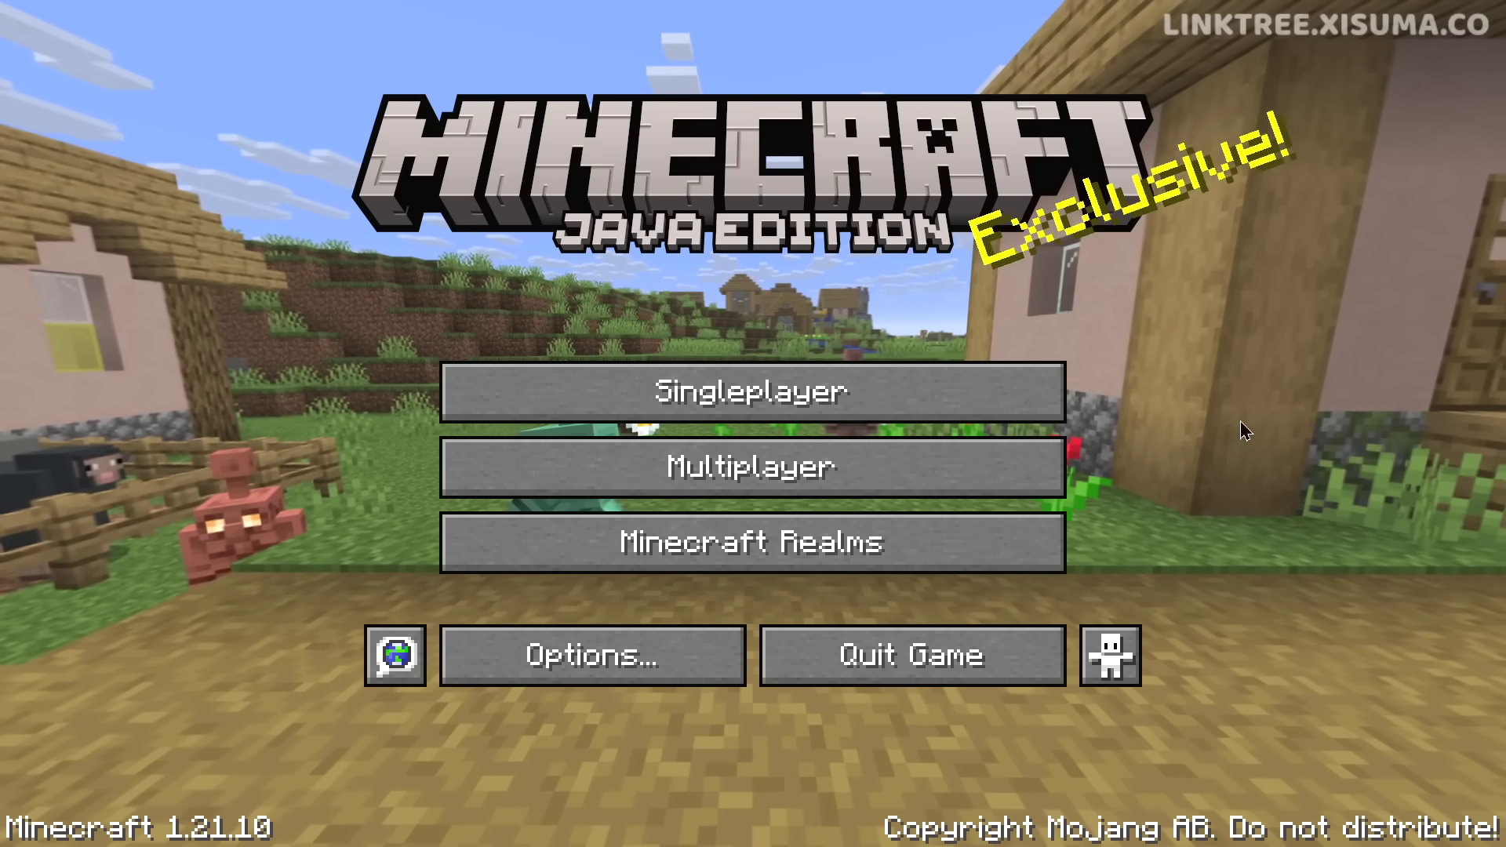
# Load the world, switch to first-person, and step back to frame the Hermitcraft sign and bridge.
pyautogui.click(993, 398)
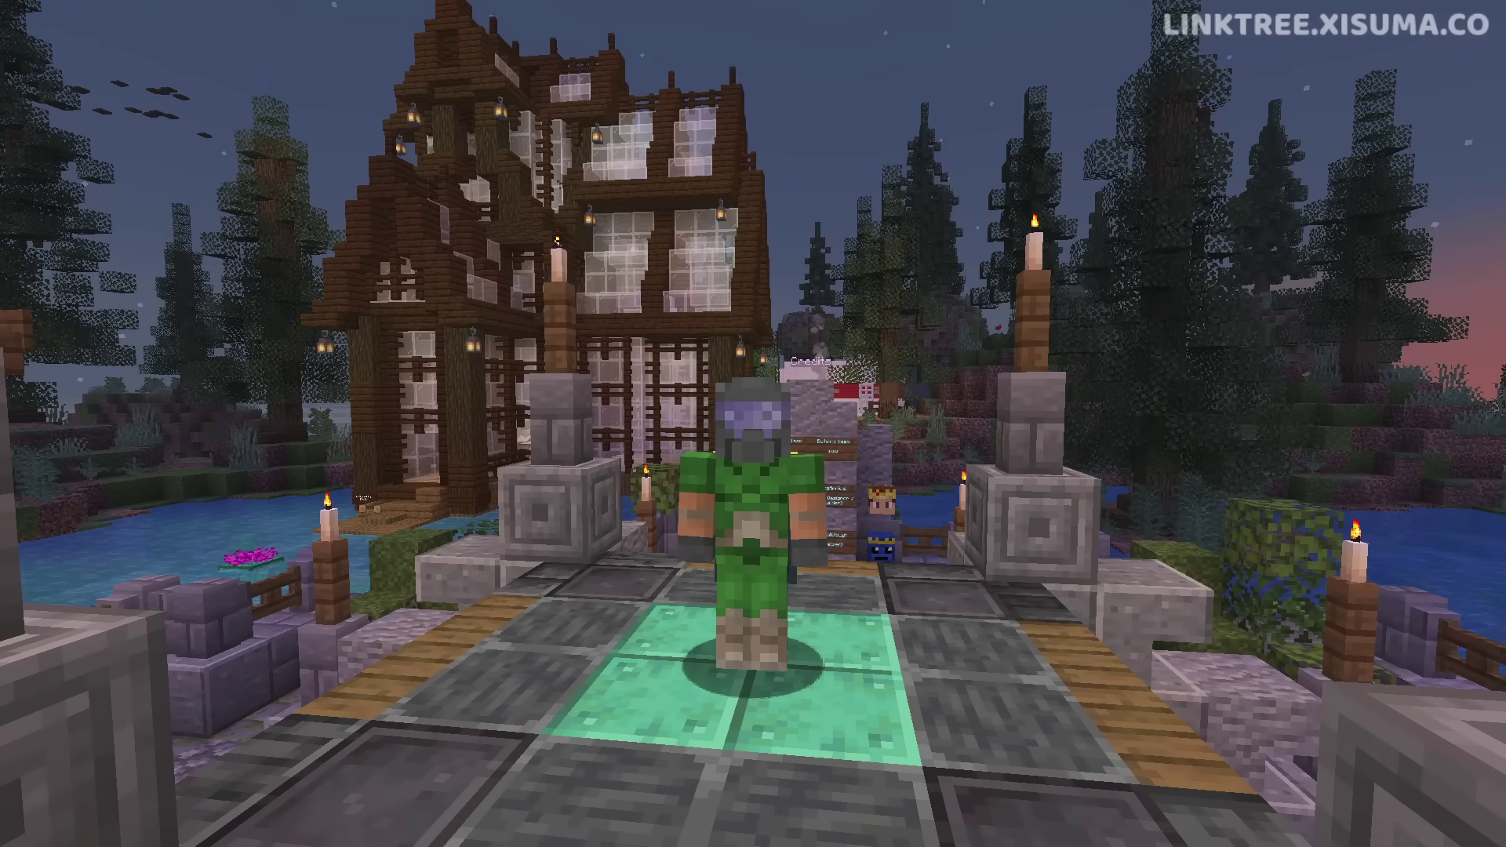
pyautogui.press('F5')
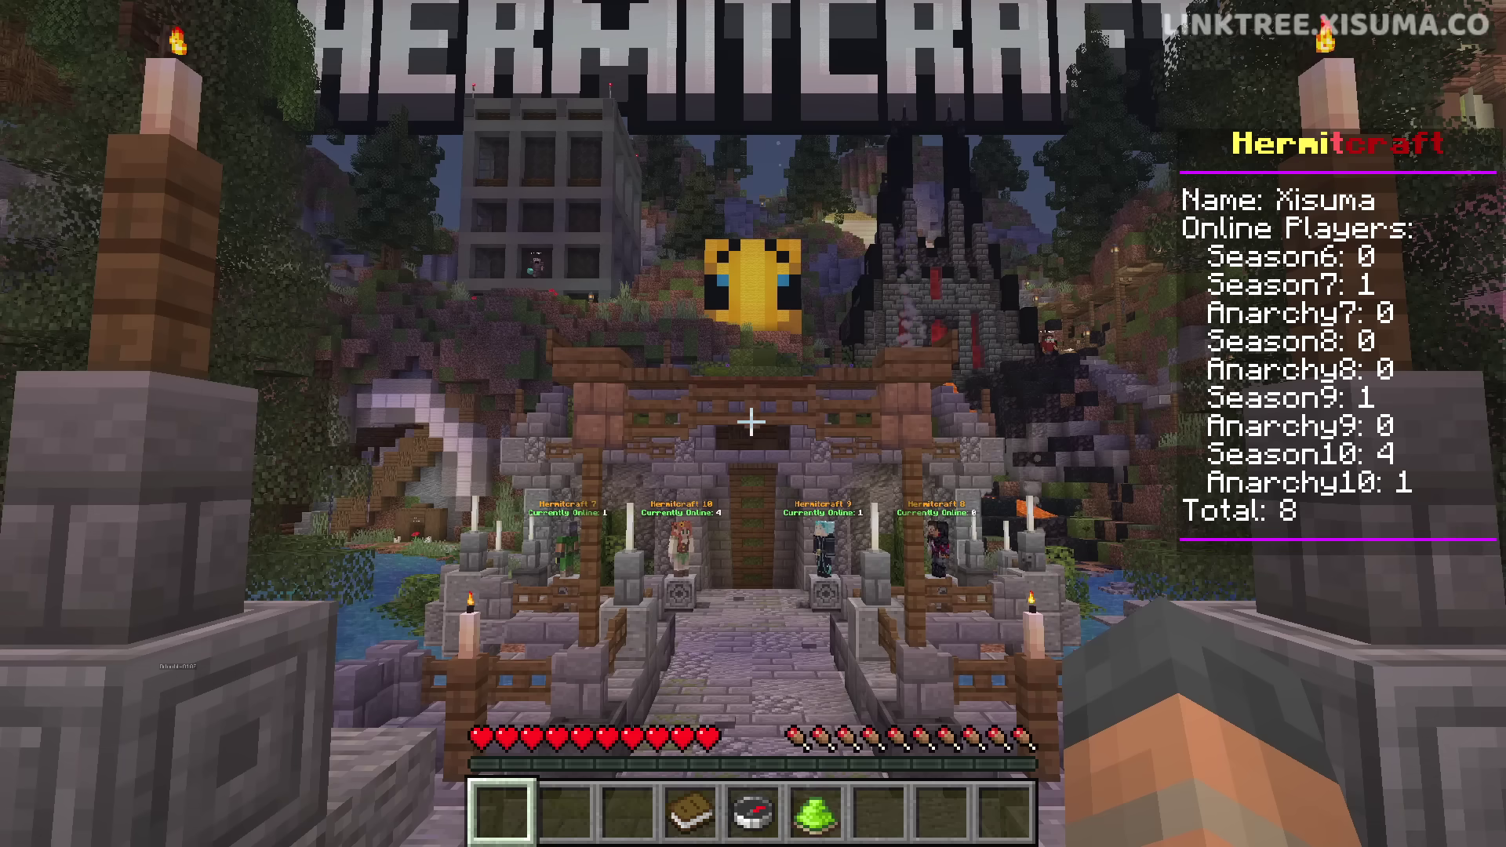
pyautogui.press('s')
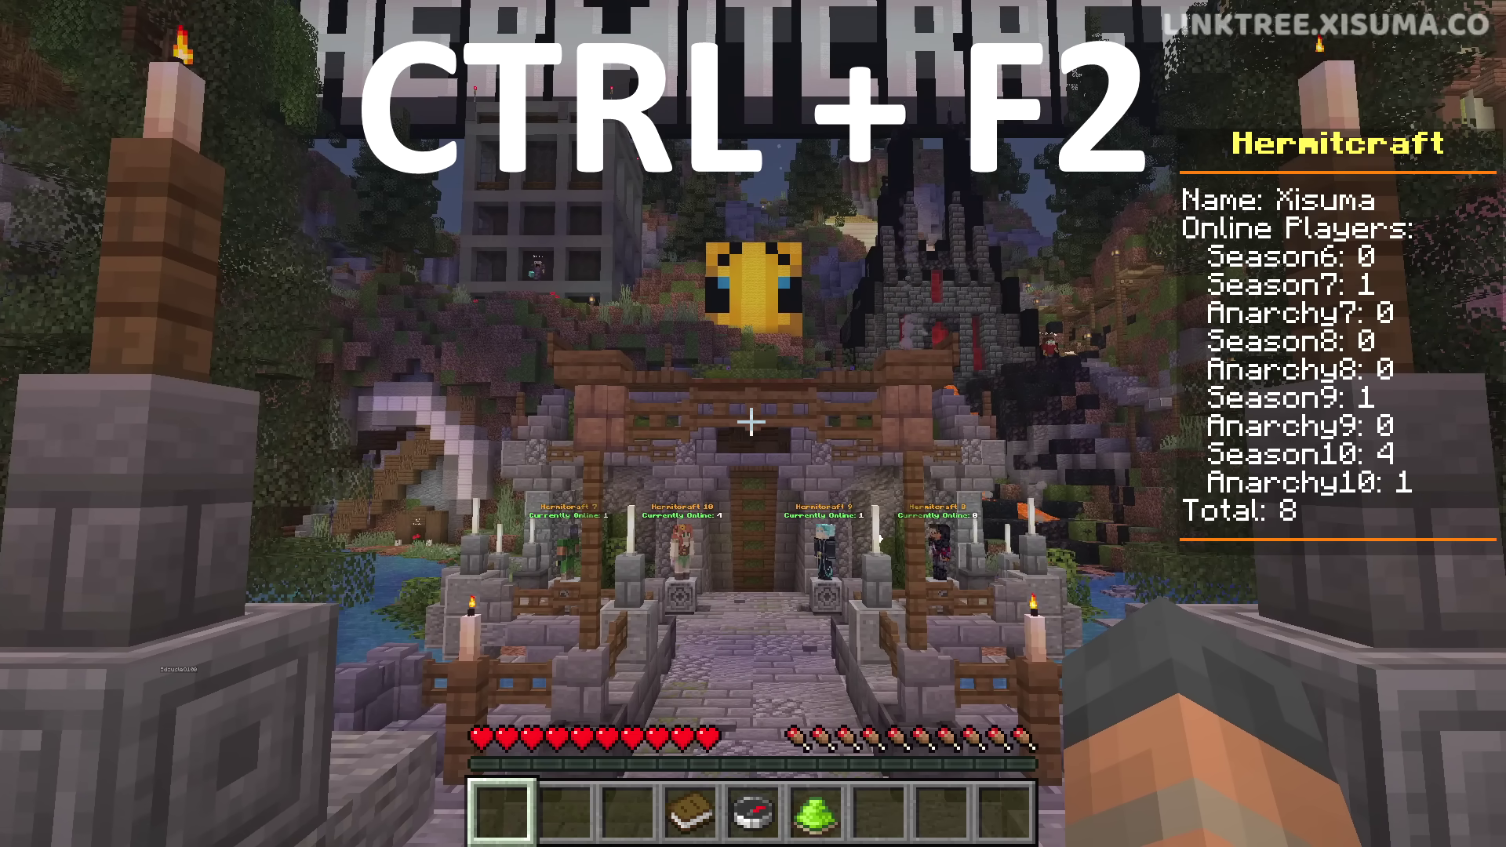
# Take a Ctrl+F2 panorama screenshot and open the screenshots folder from the chat link.
pyautogui.hotkey('ctrl', 'F2')
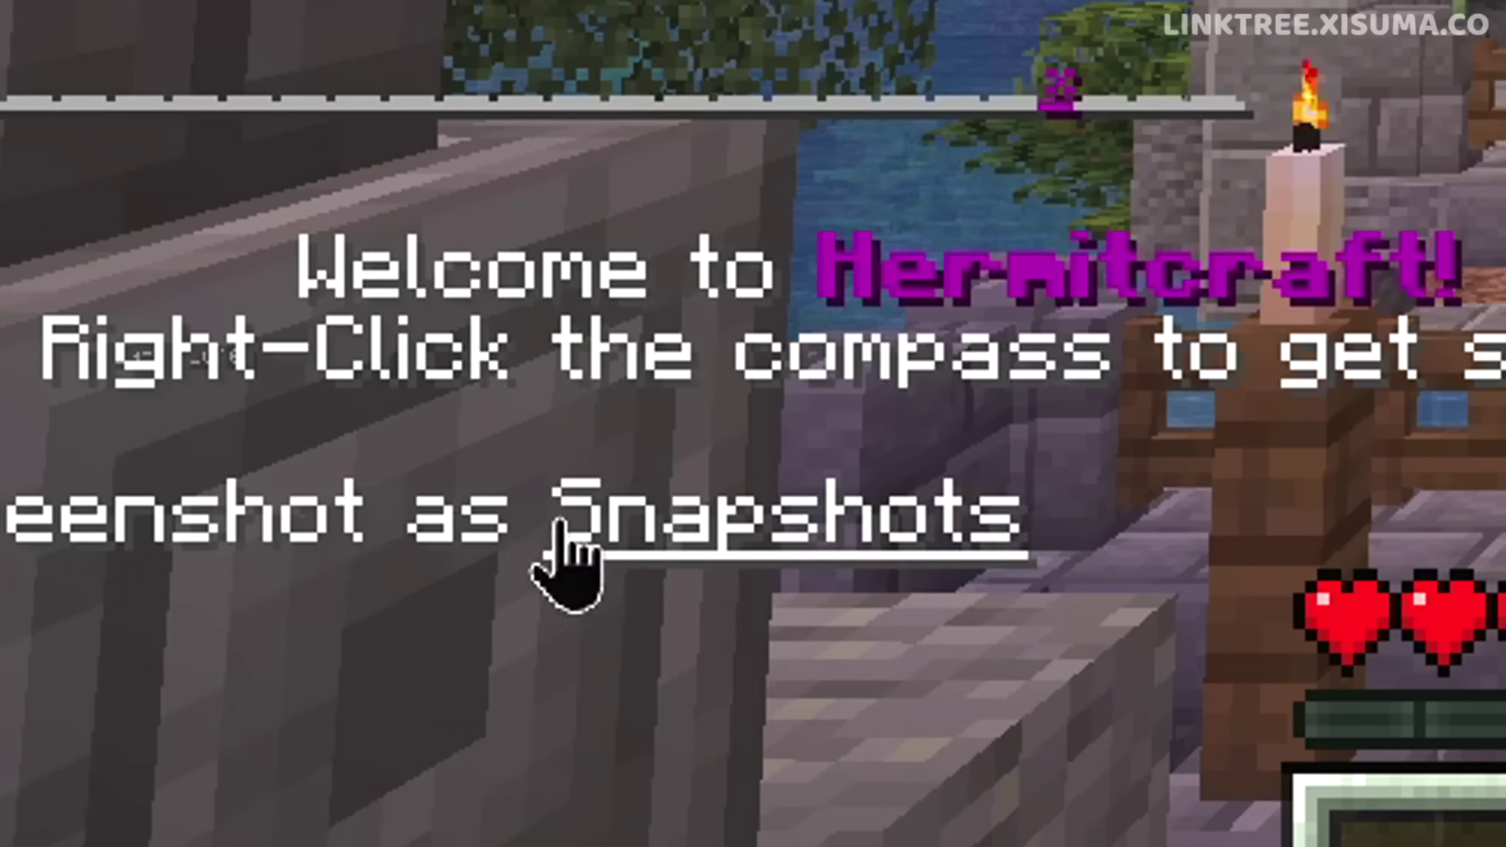
pyautogui.click(753, 554)
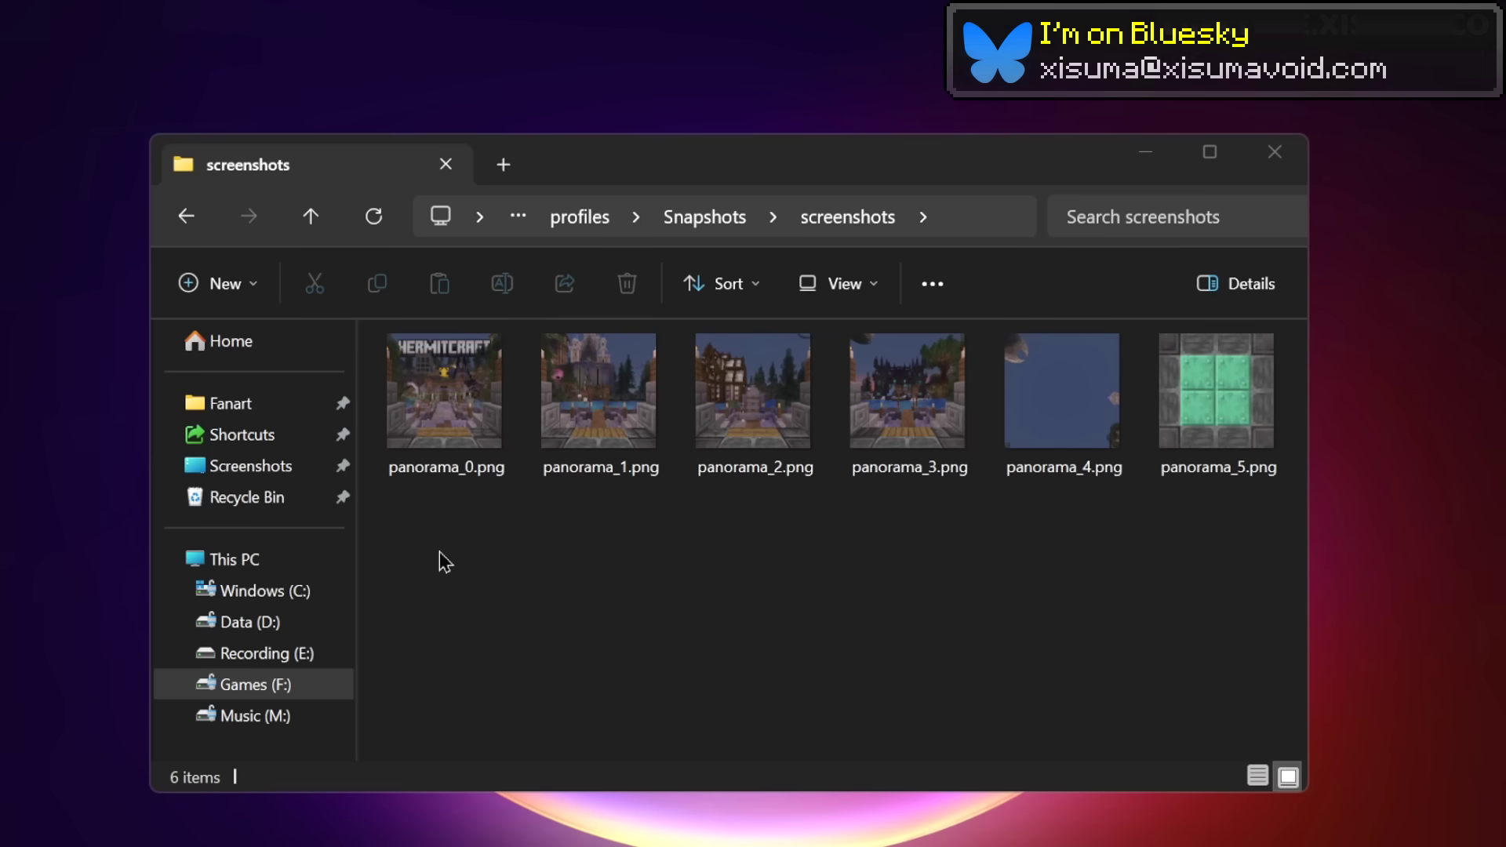
# Select the six panorama screenshots, then open VanillaTweaks_r611680_MC1.21.x.zip from D:\panorama in 7-Zip.
pyautogui.moveTo(438, 548); pyautogui.dragTo(1224, 428)
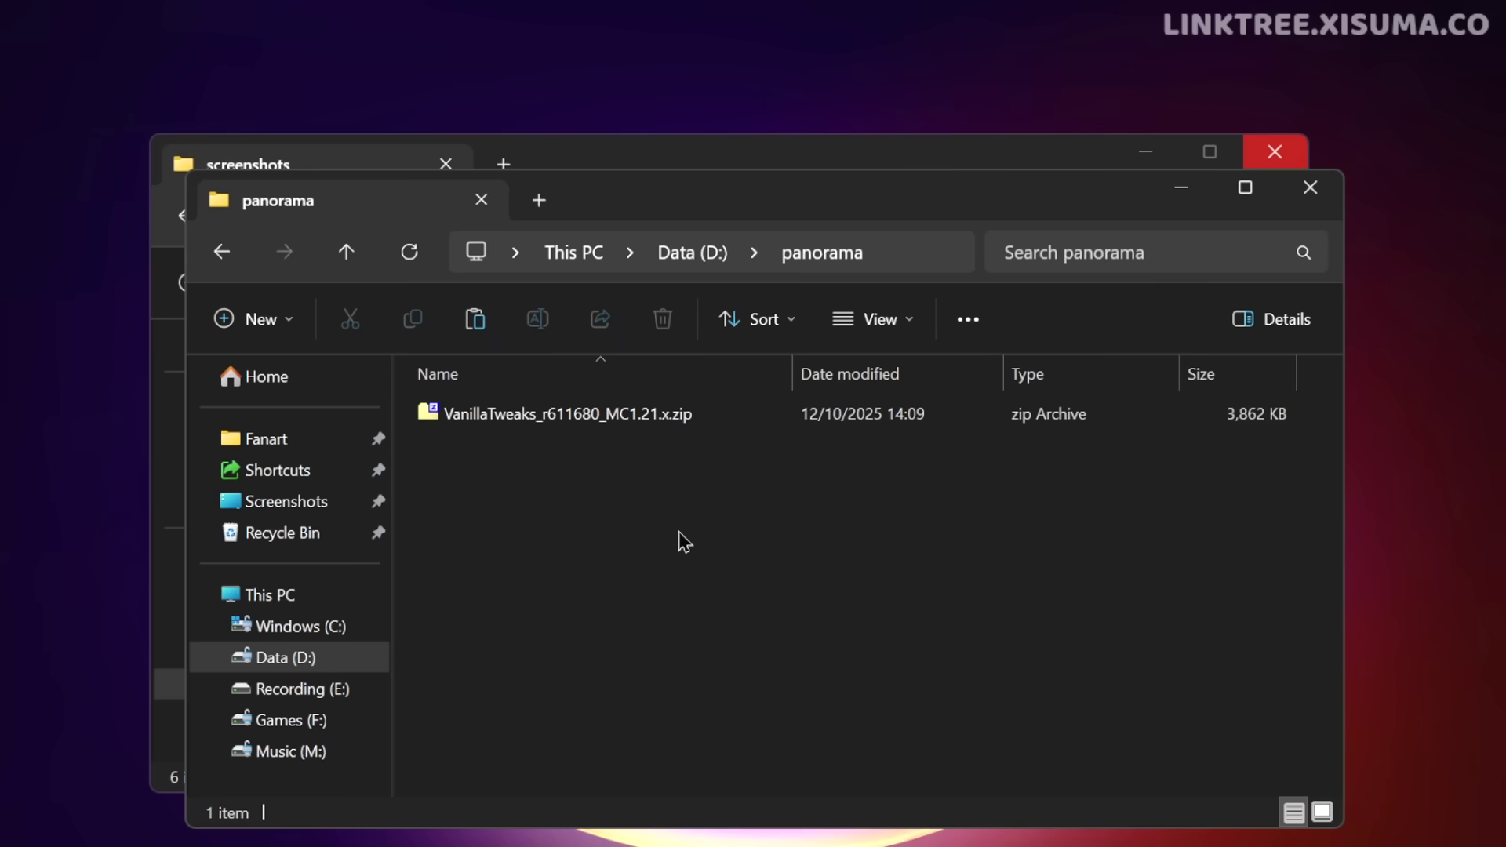
pyautogui.click(532, 424)
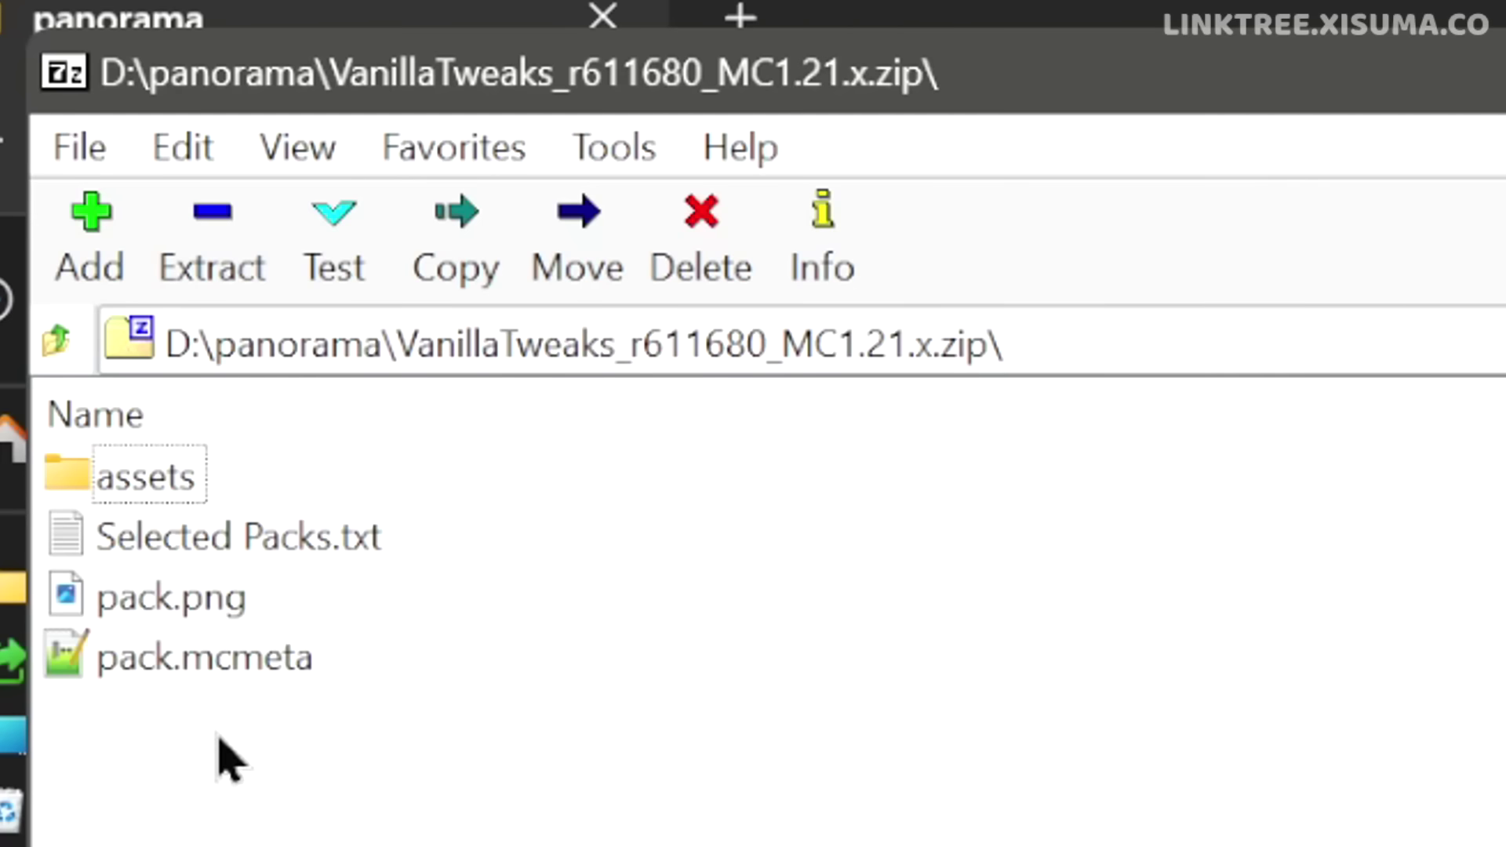
# Open the archive's assets\minecraft\textures\gui\title\background folder.
pyautogui.doubleClick(176, 482)
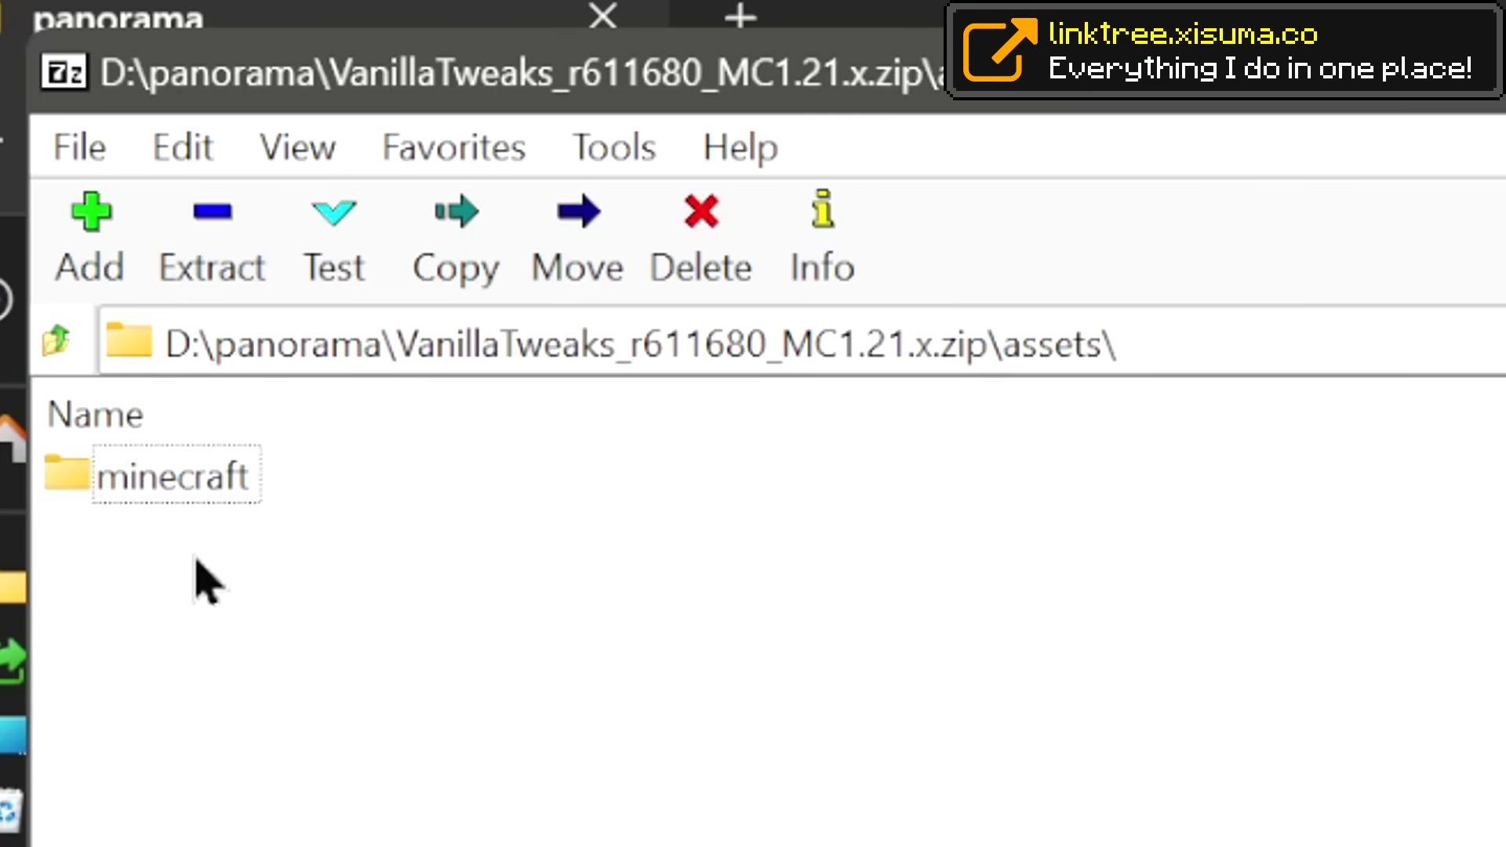
pyautogui.doubleClick(202, 494)
pyautogui.doubleClick(193, 496)
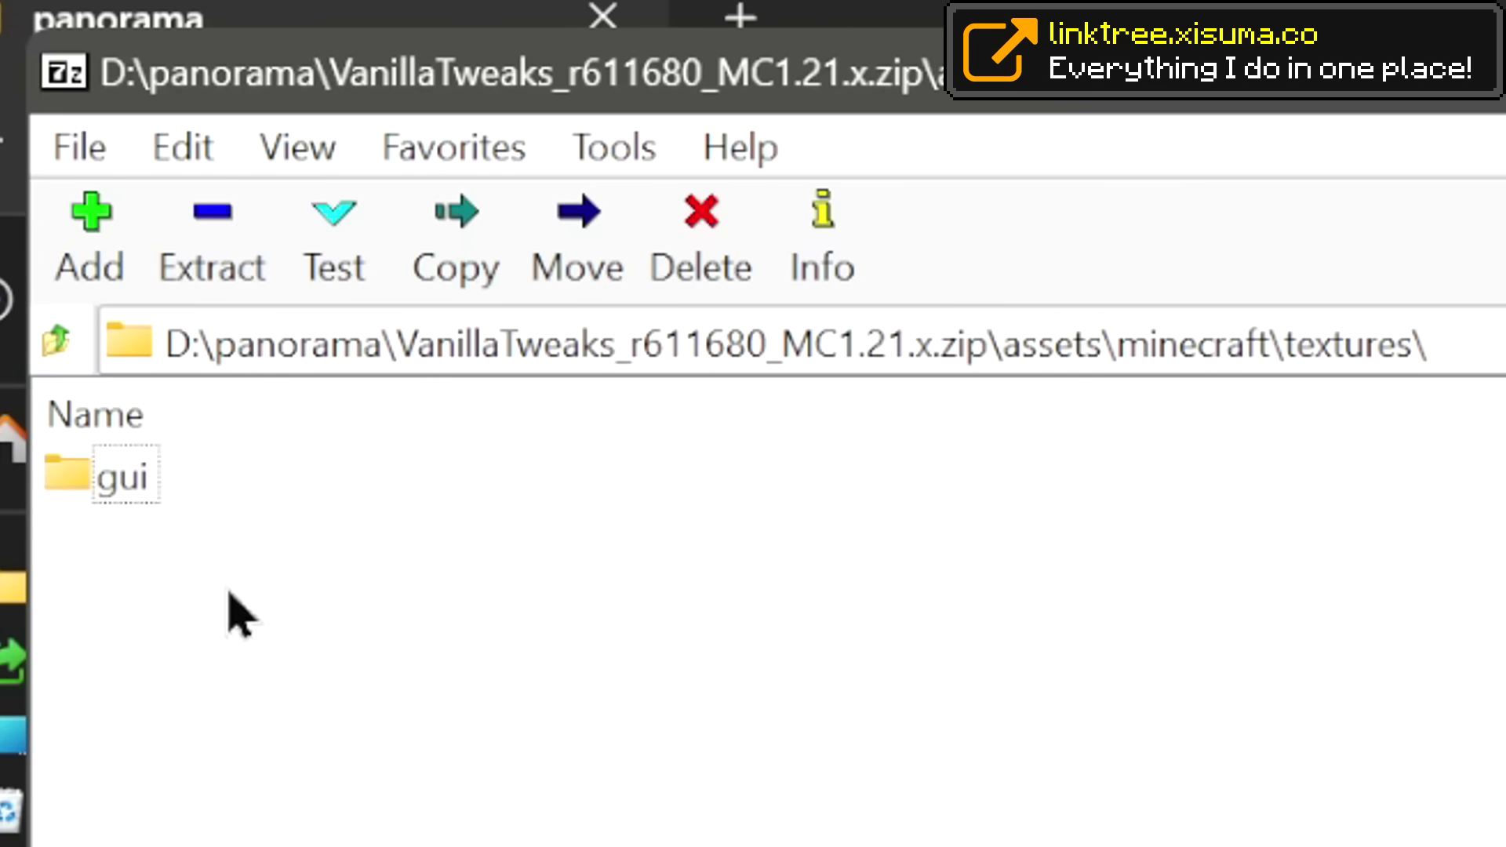
pyautogui.doubleClick(143, 492)
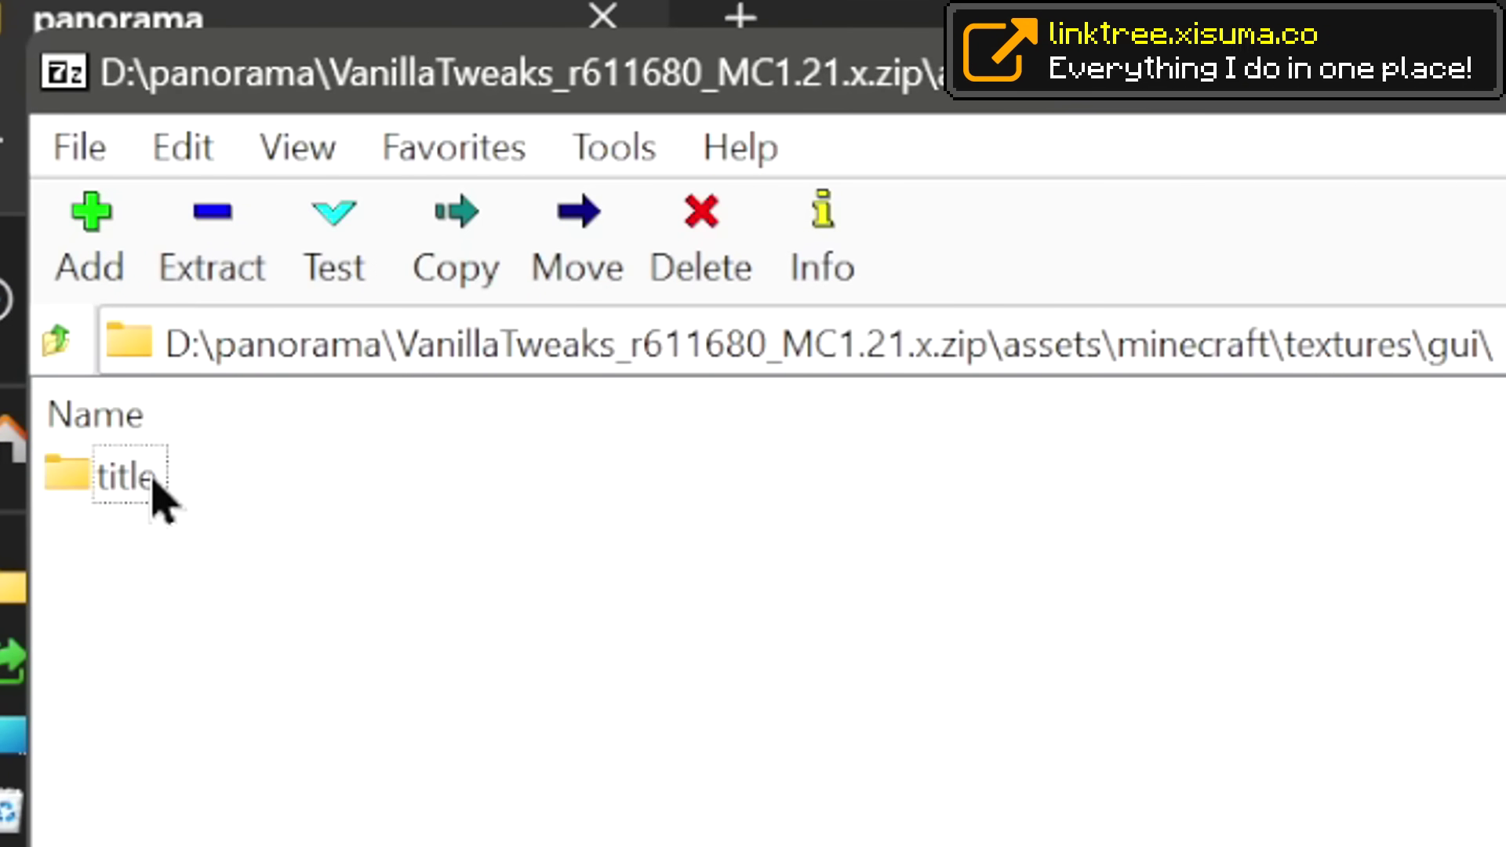
pyautogui.doubleClick(153, 480)
pyautogui.doubleClick(240, 483)
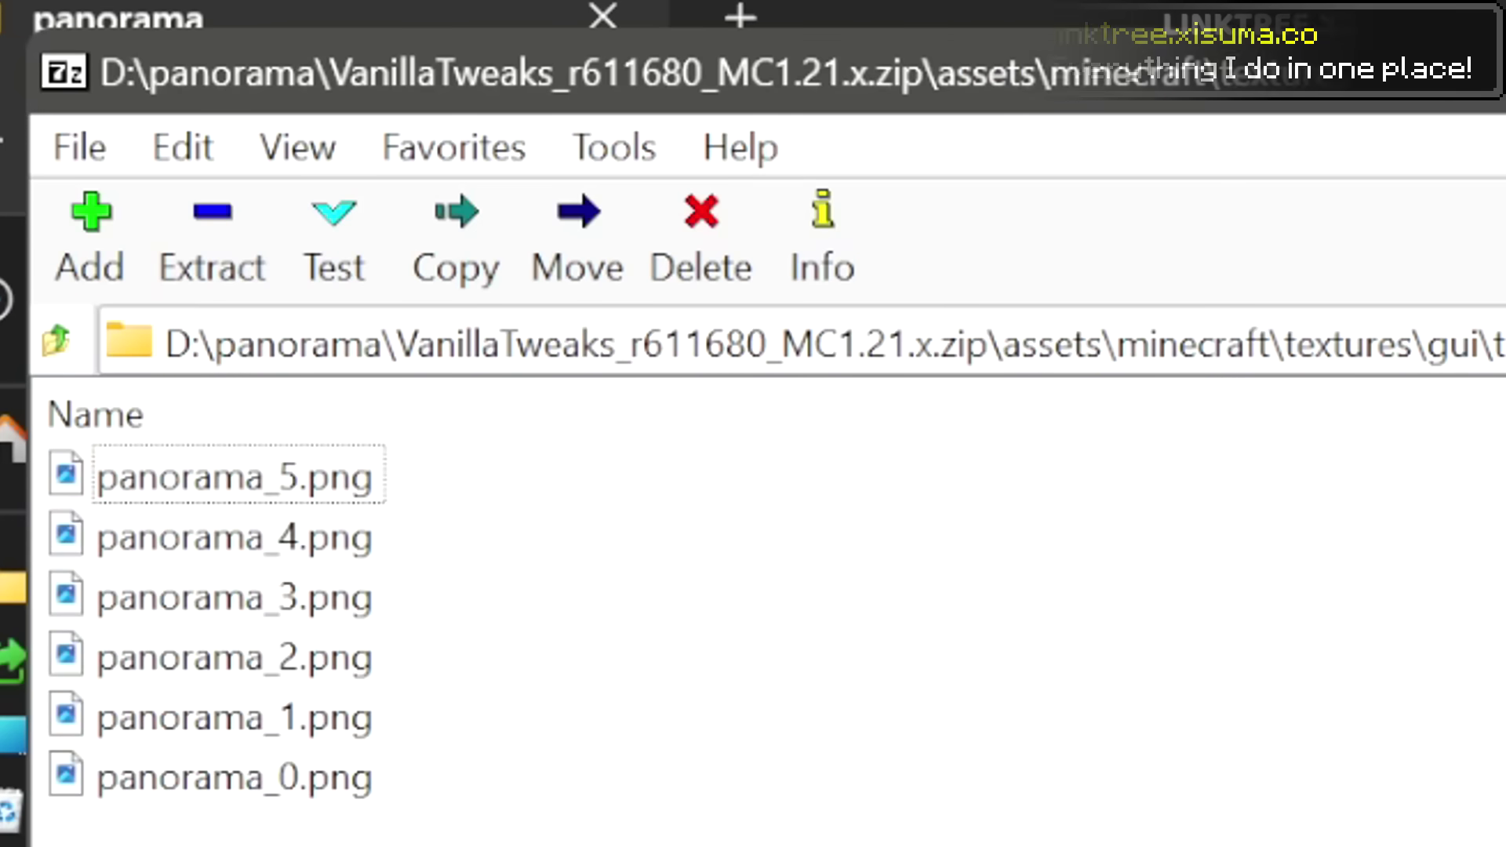
# Overwrite the six panorama images there with the new in-game screenshots.
pyautogui.moveTo(259, 831); pyautogui.dragTo(329, 486)
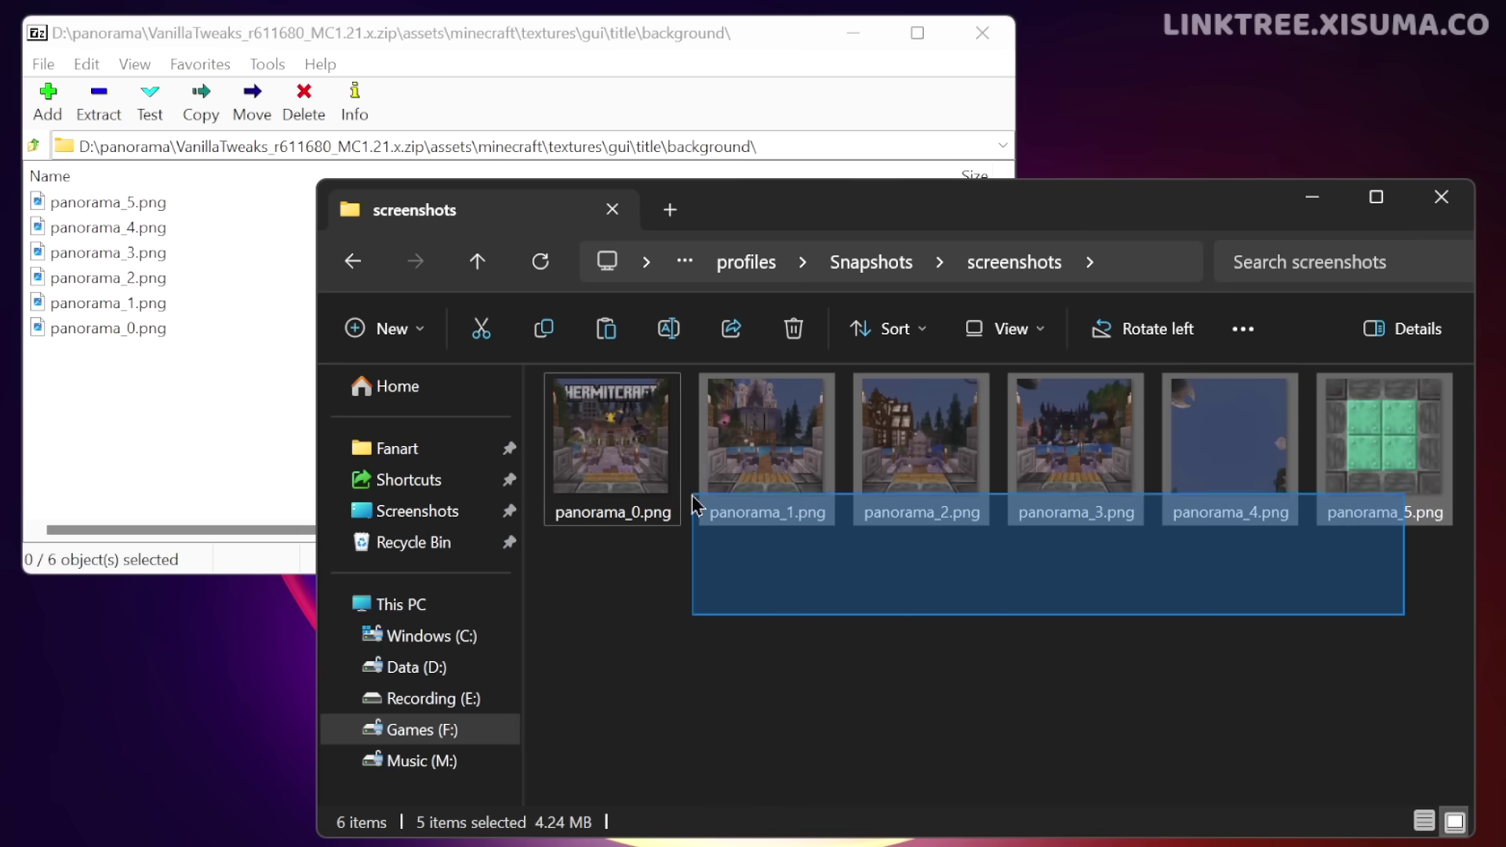
pyautogui.moveTo(691, 470); pyautogui.dragTo(239, 487)
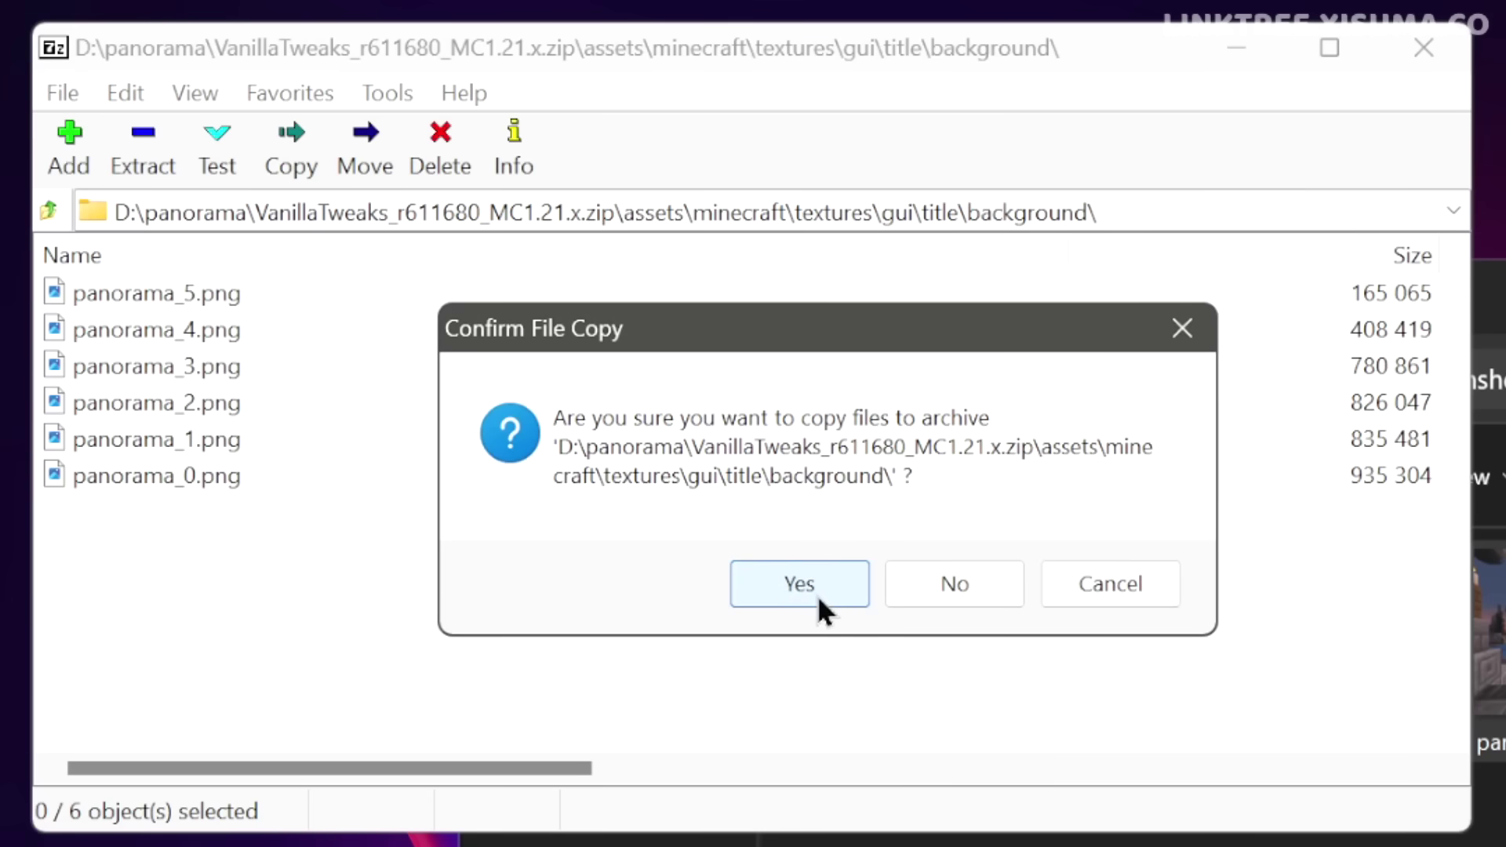
pyautogui.click(816, 595)
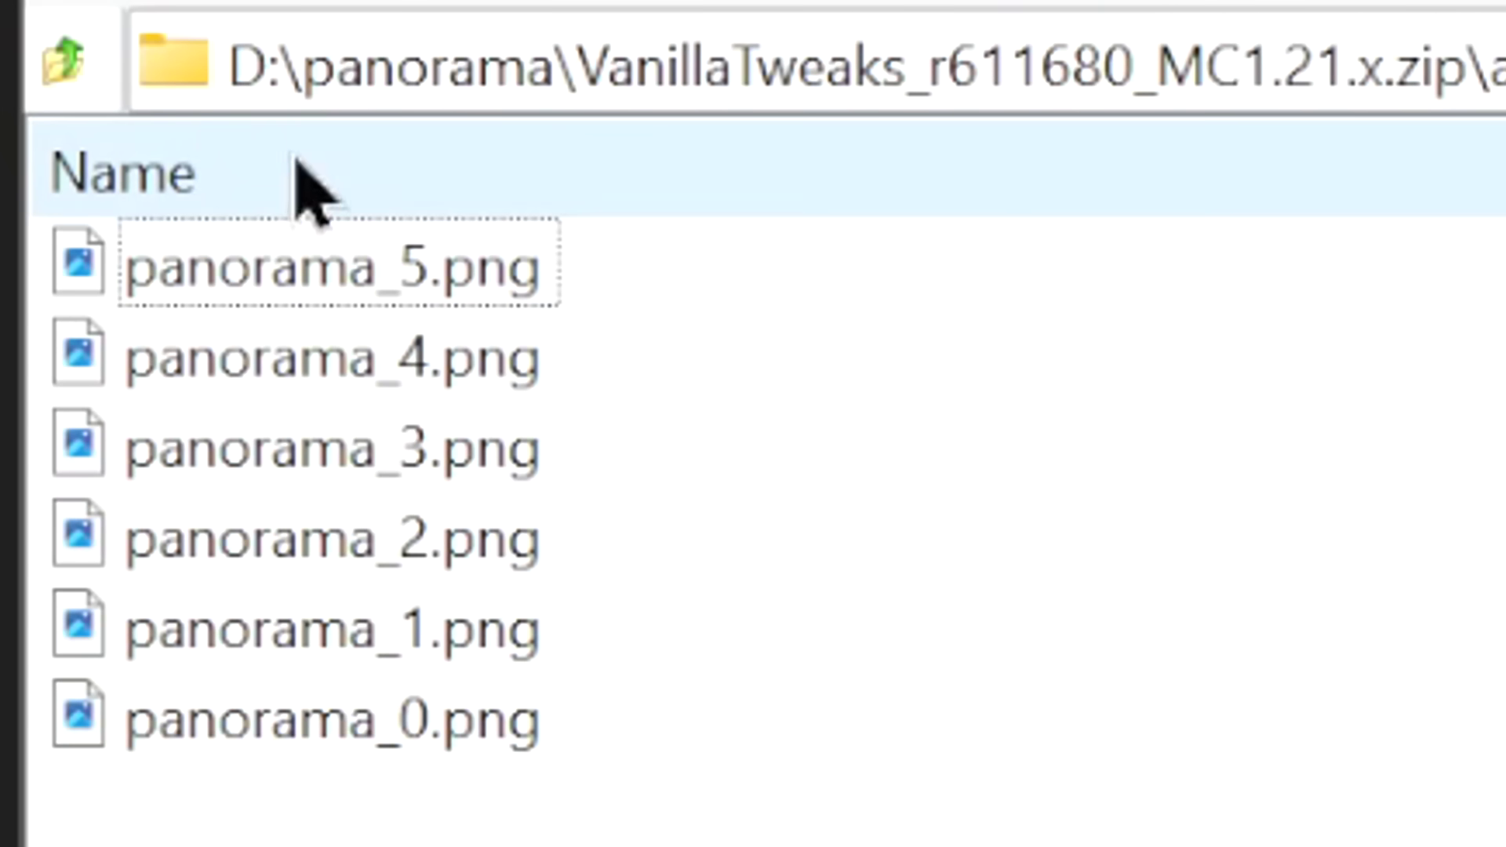
# Return to the archive root and point out the pack.png and pack.mcmeta files.
pyautogui.click(63, 59)
pyautogui.click(63, 59)
pyautogui.click(61, 62)
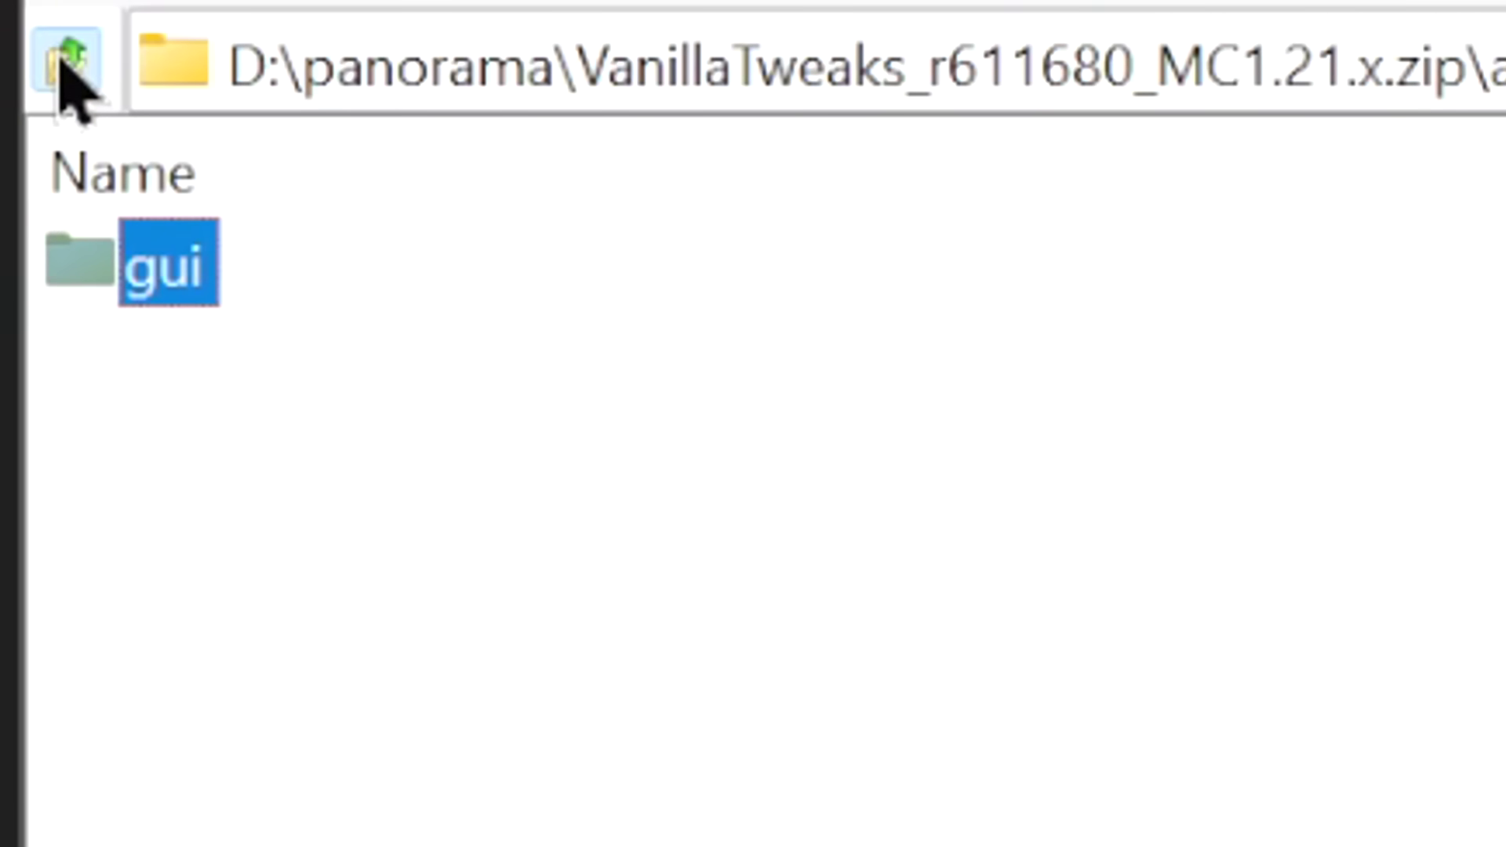
pyautogui.click(61, 61)
pyautogui.click(60, 63)
pyautogui.click(55, 66)
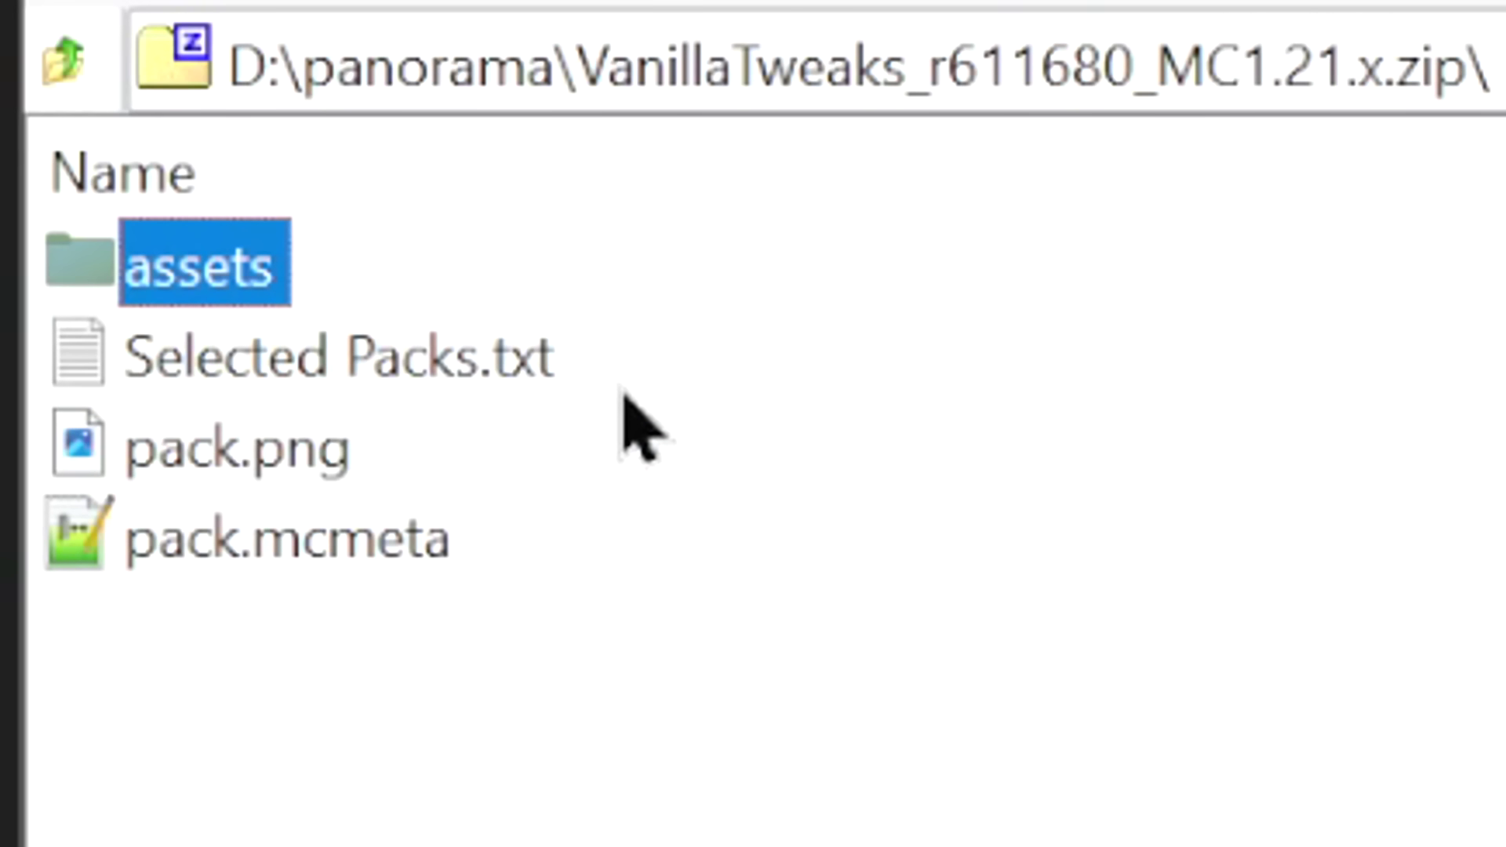
pyautogui.click(322, 463)
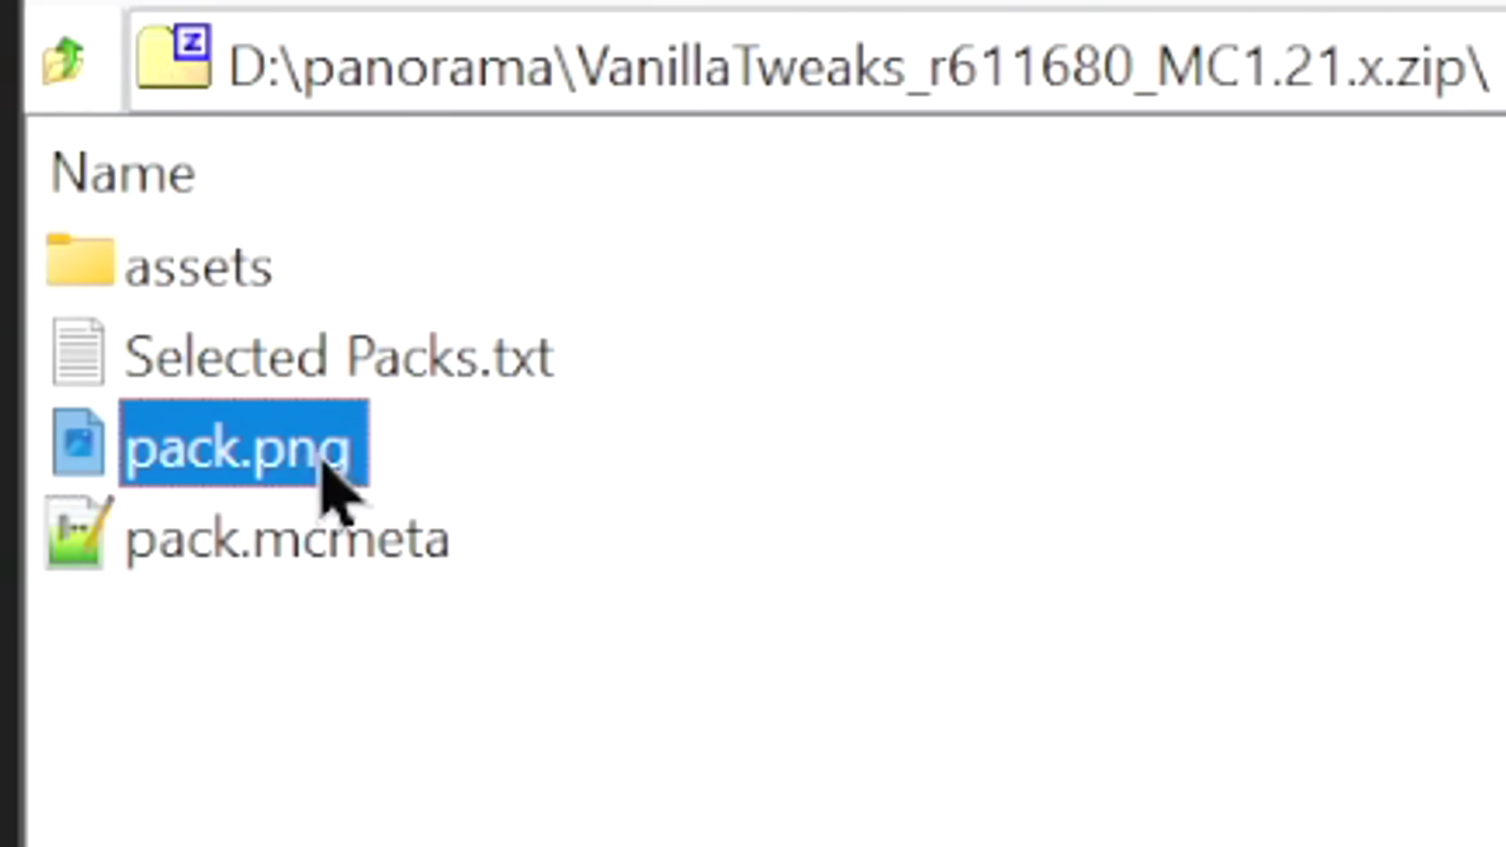
pyautogui.click(338, 545)
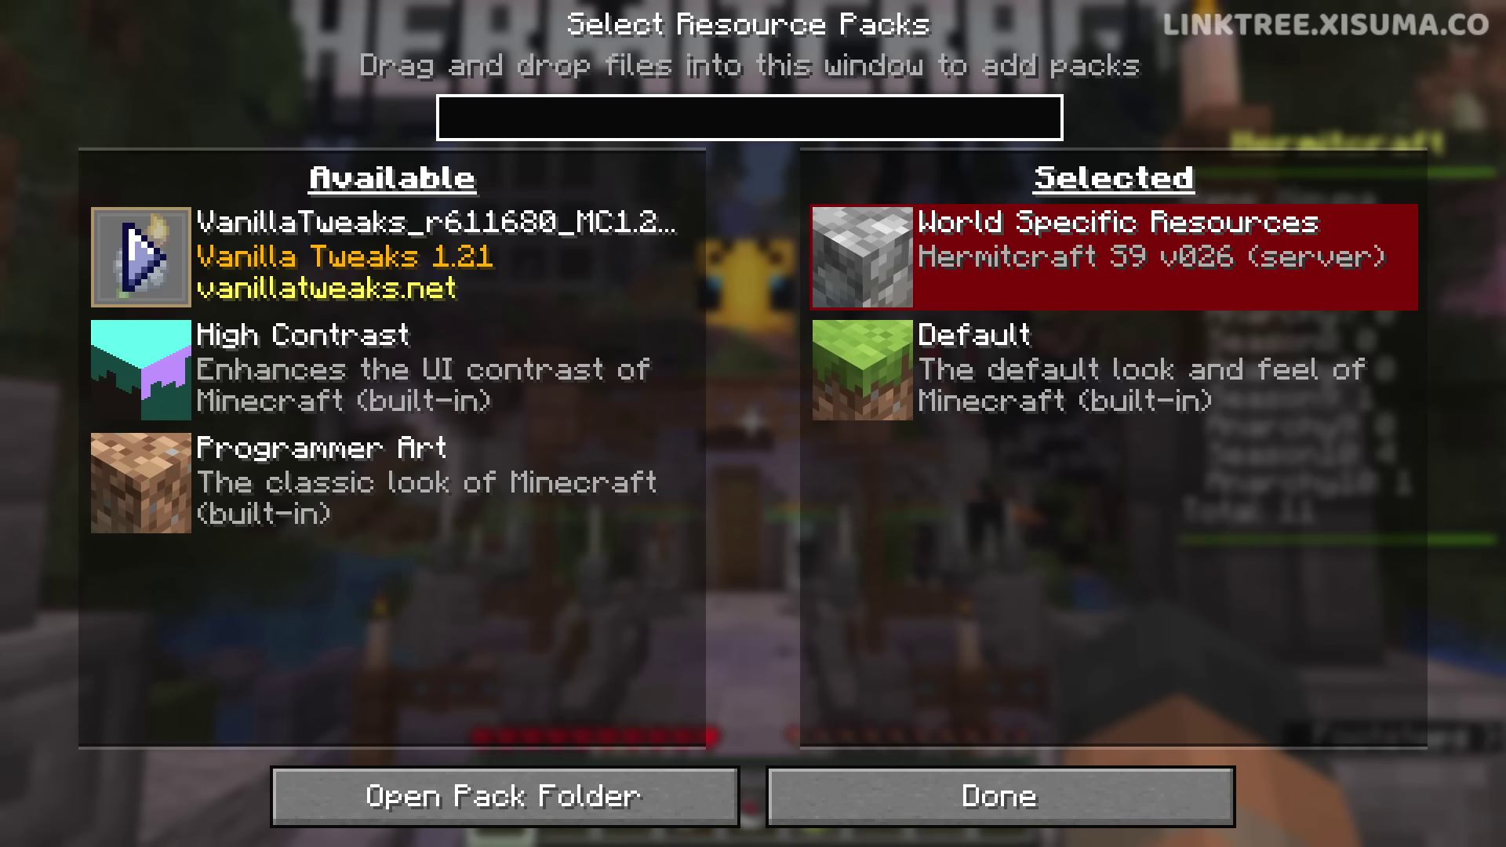
# Move the VanillaTweaks pack into the Selected resource packs list.
pyautogui.click(141, 256)
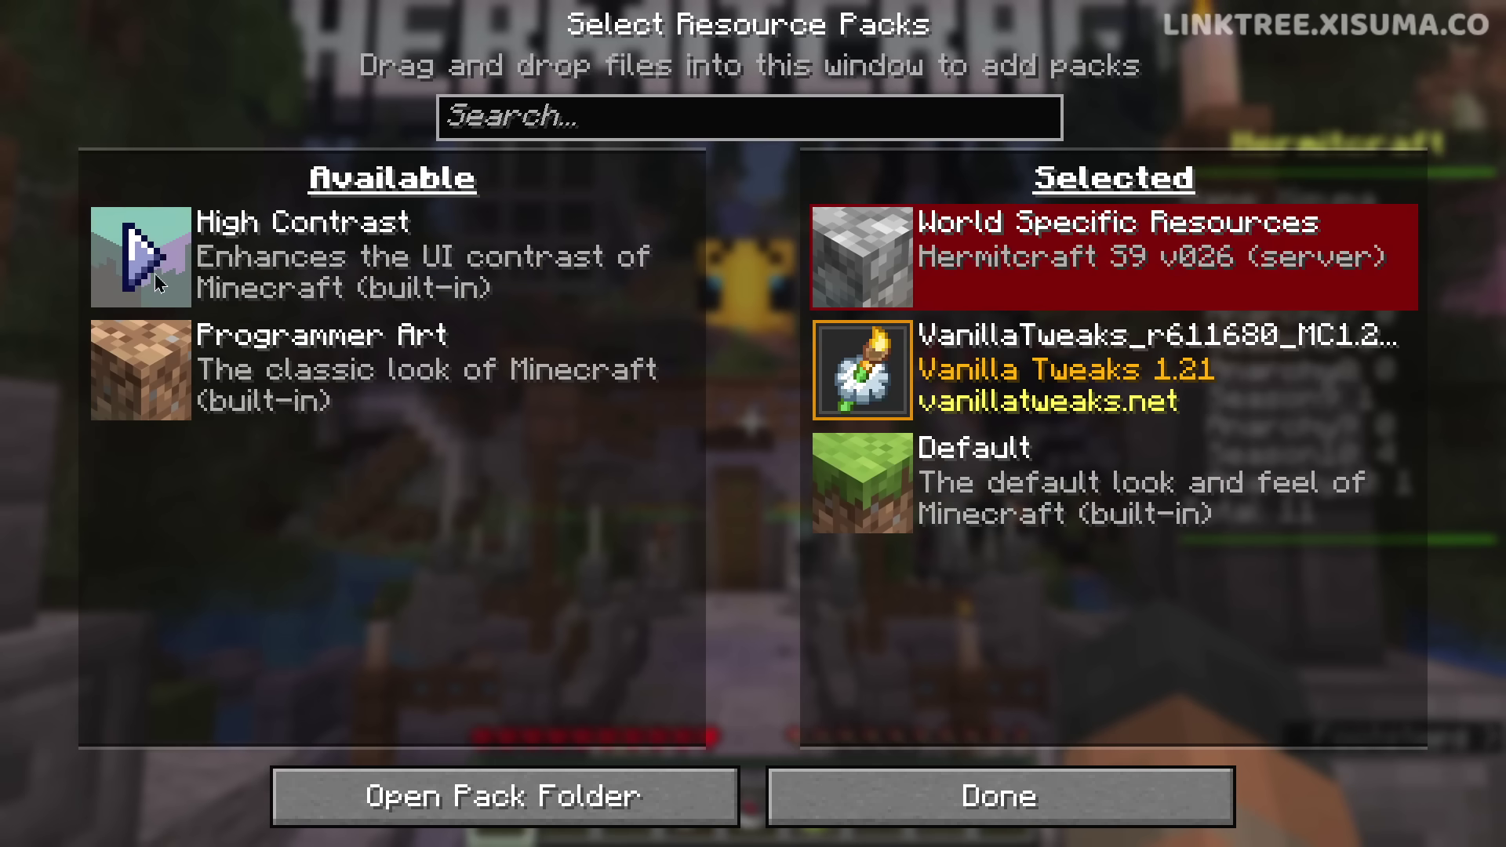